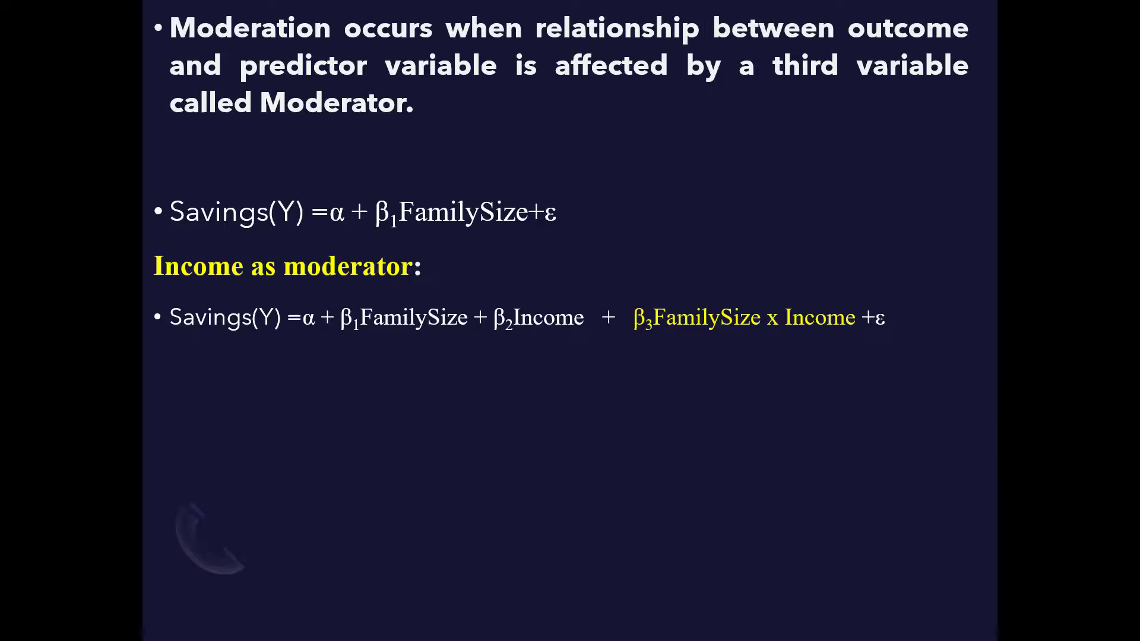
Put the moderation slides away, switch to the SPSS Data Editor with ModeartorNEW.sav and open the Compute Variable dialog.
{"action": "key", "text": "alt+Tab"}
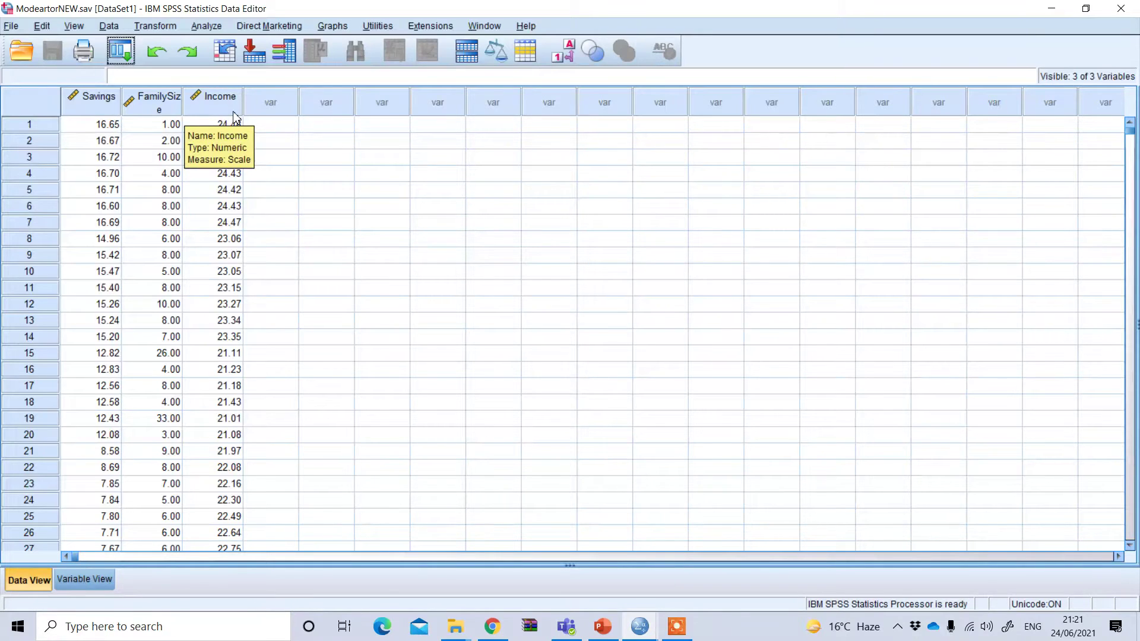
{"action": "left_click", "coordinate": [605, 632]}
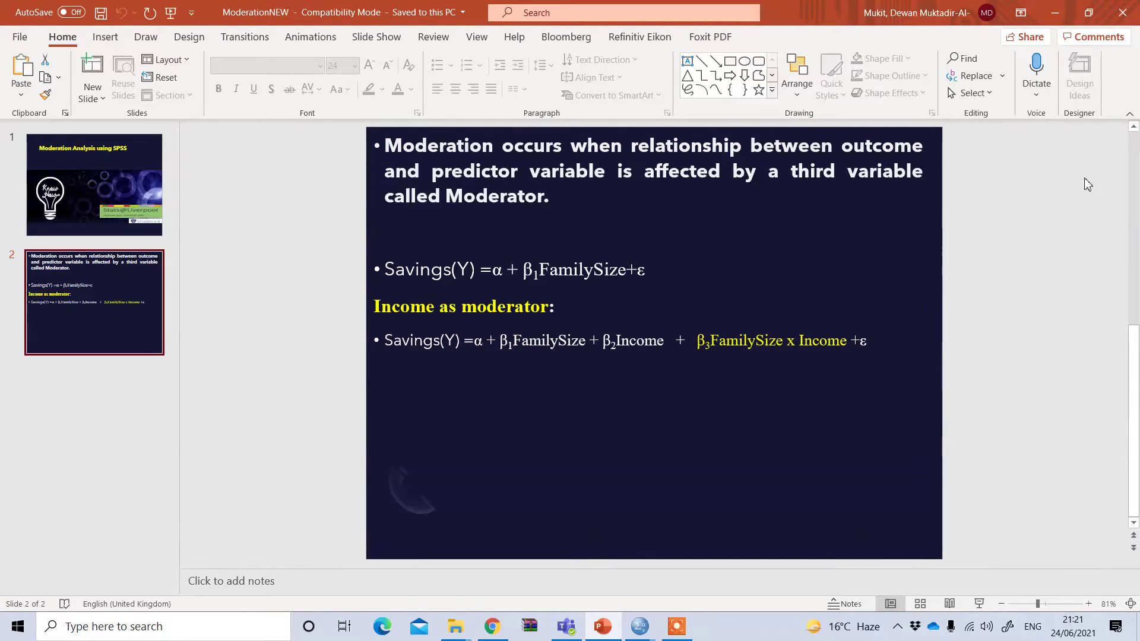
{"action": "left_click", "coordinate": [1054, 13]}
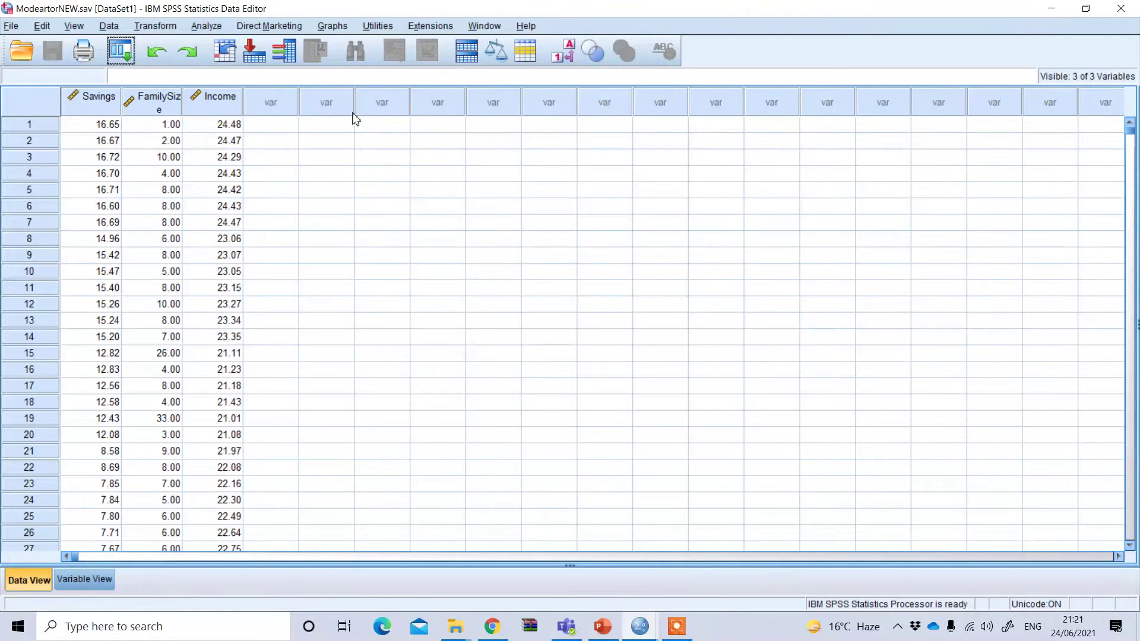
{"action": "left_click", "coordinate": [157, 29]}
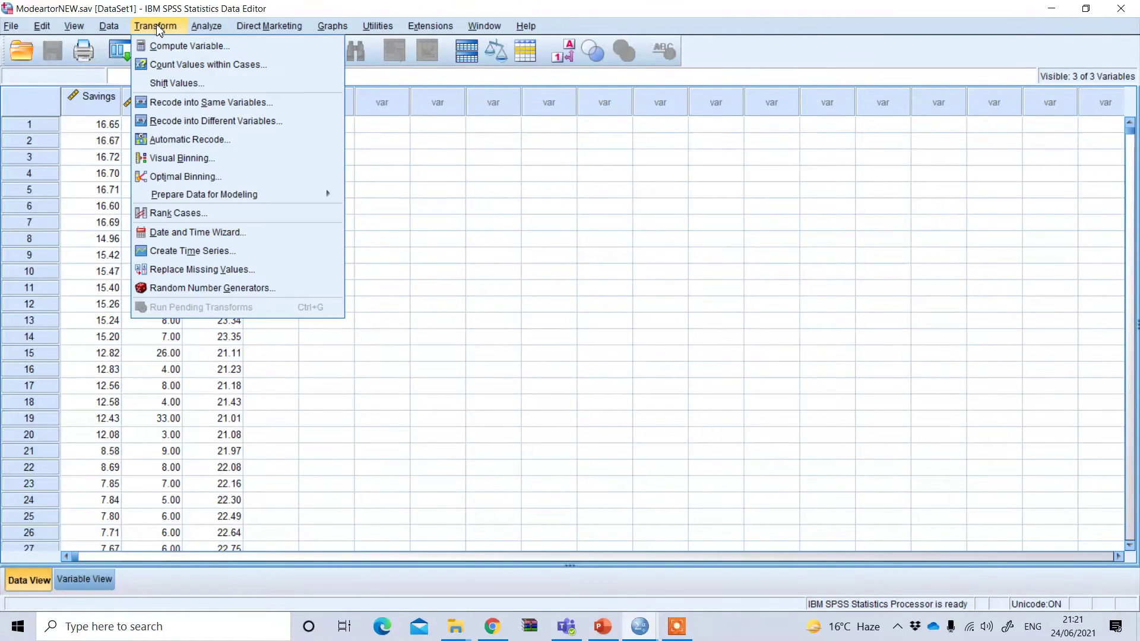
{"action": "left_click", "coordinate": [178, 52]}
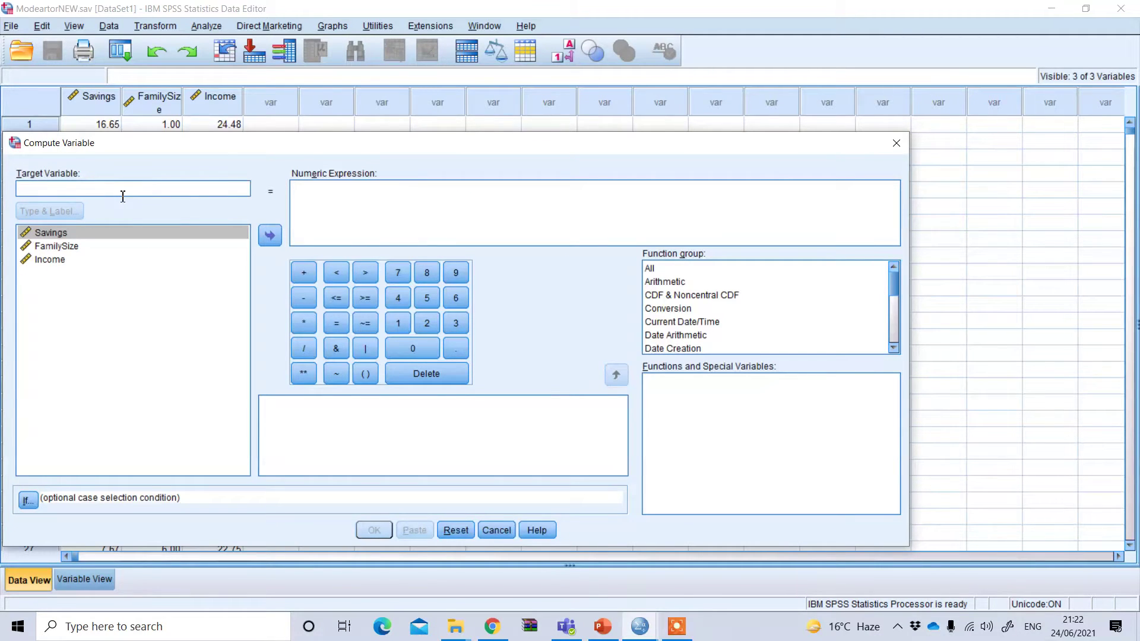
{"action": "type", "text": "Interaction"}
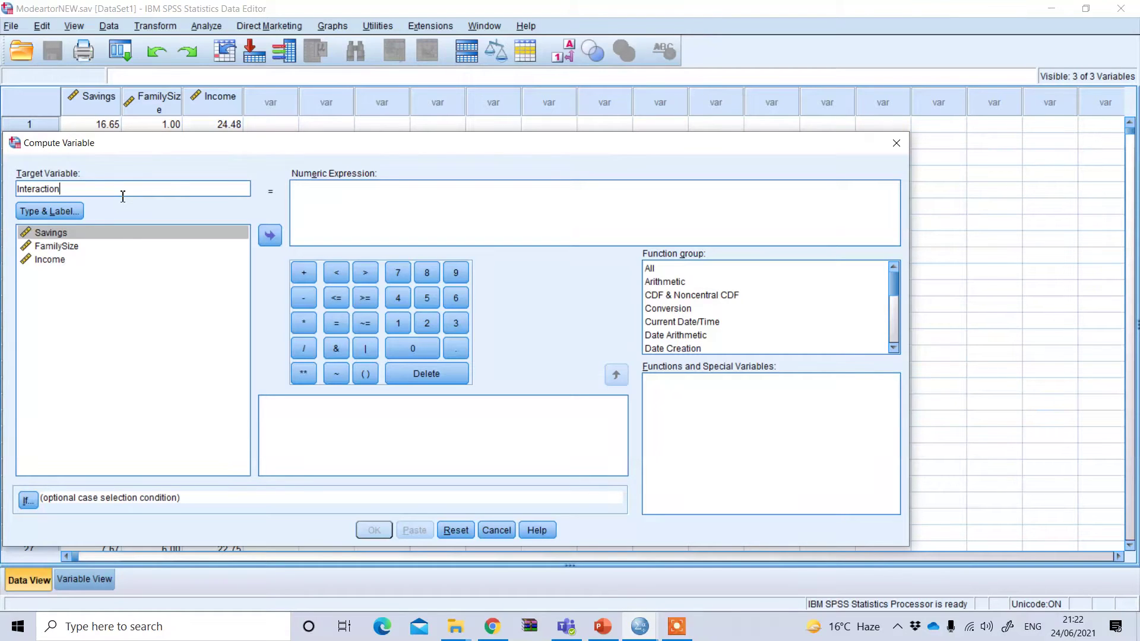
{"action": "key", "text": "BackSpace"}
{"action": "key", "text": "BackSpace"}
{"action": "key", "text": "BackSpace"}
{"action": "key", "text": "BackSpace"}
{"action": "key", "text": "BackSpace"}
{"action": "key", "text": "BackSpace"}
{"action": "key", "text": "BackSpace"}
{"action": "key", "text": "BackSpace"}
{"action": "key", "text": "BackSpace"}
{"action": "key", "text": "BackSpace"}
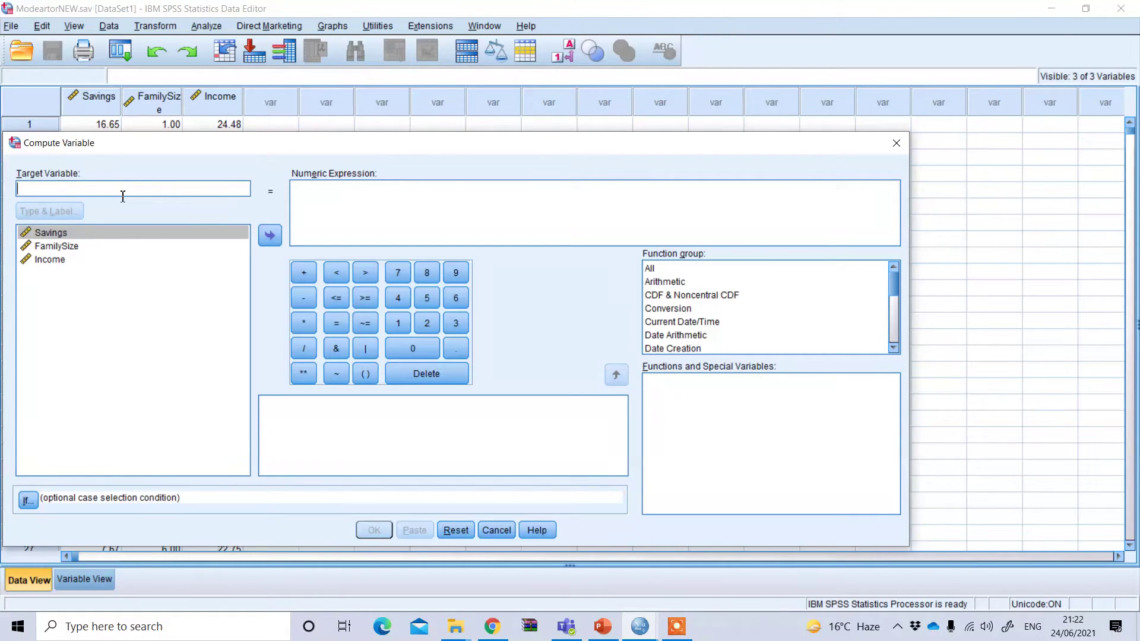
Compute the target variable FamilySizeXIncome as FamilySize*Income and close the output viewer without saving it.
{"action": "type", "text": "FamilySizeX"}
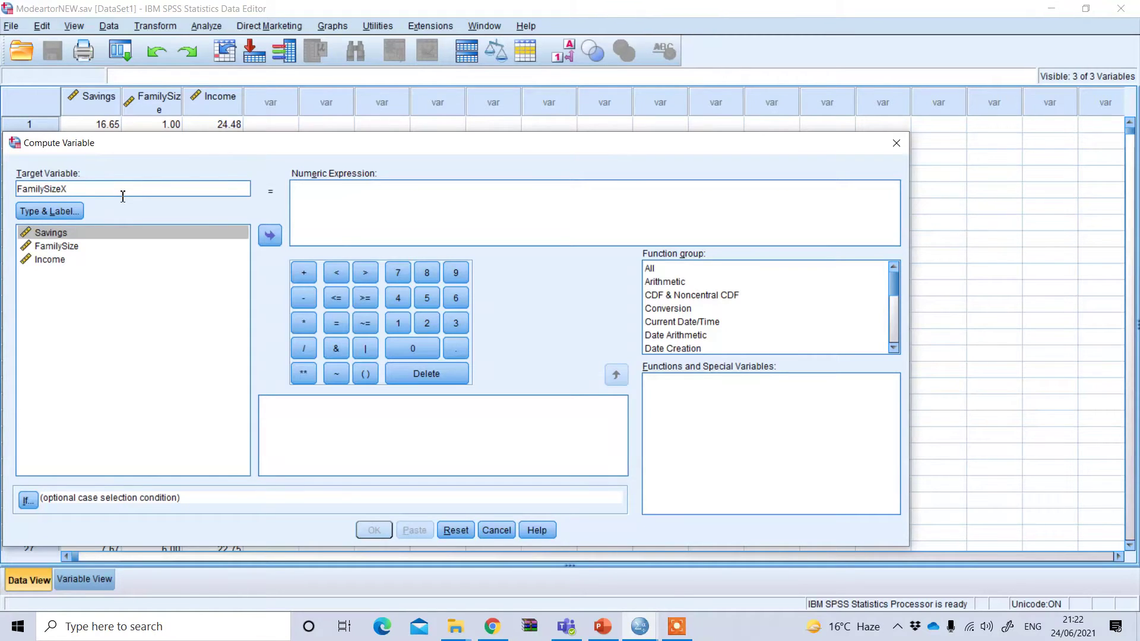
{"action": "type", "text": "Income"}
{"action": "left_click", "coordinate": [306, 199]}
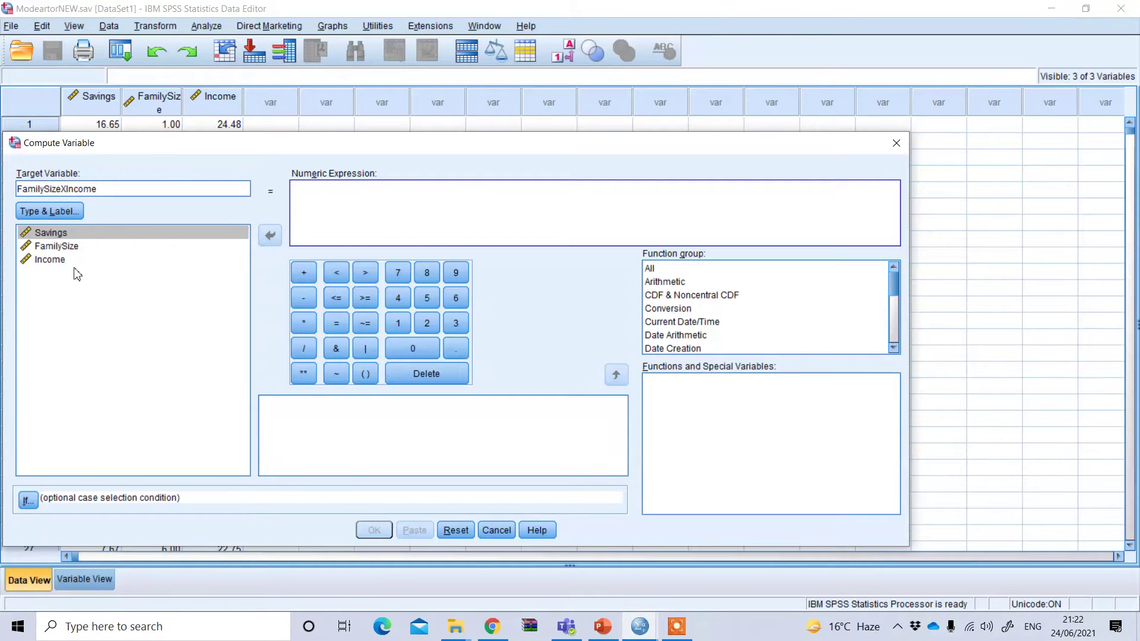
{"action": "left_click", "coordinate": [60, 247]}
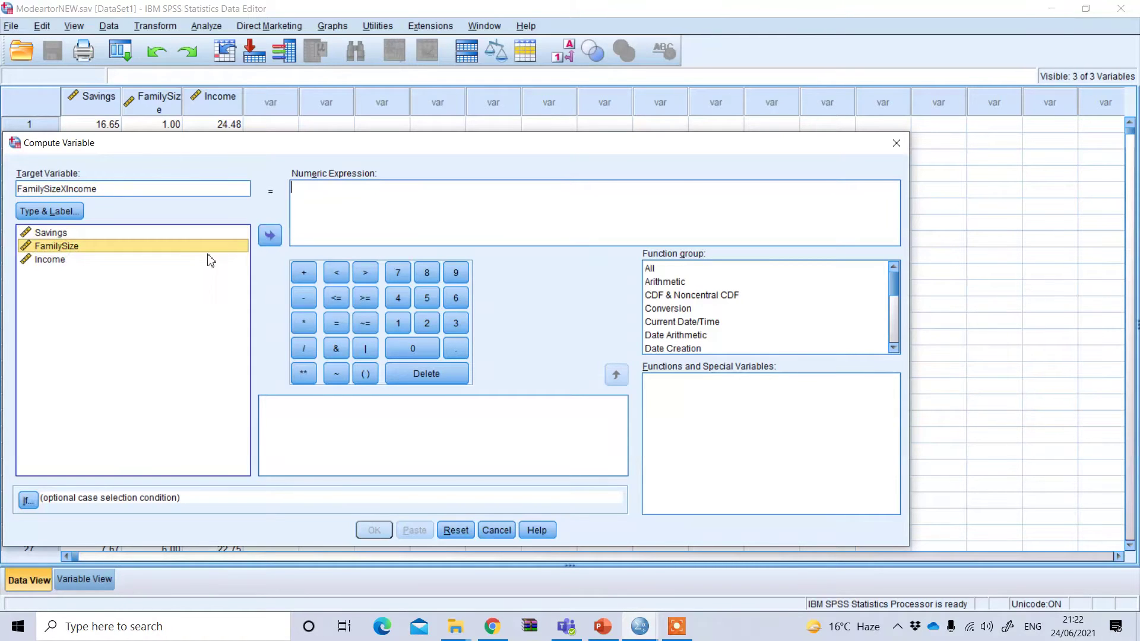
{"action": "left_click", "coordinate": [267, 243]}
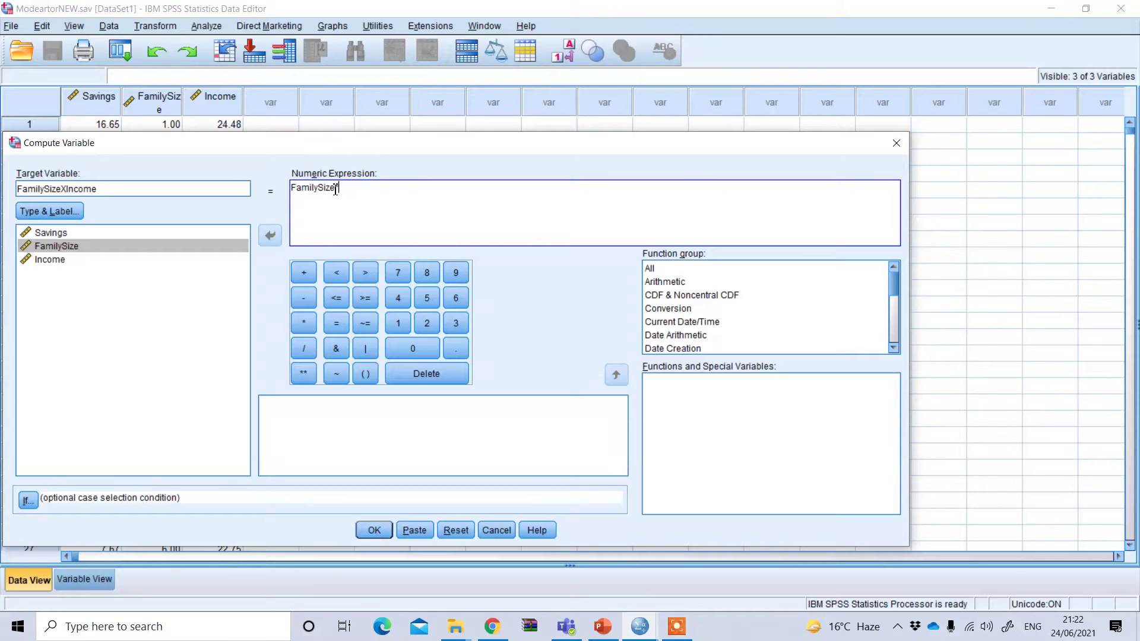
{"action": "left_click", "coordinate": [57, 261]}
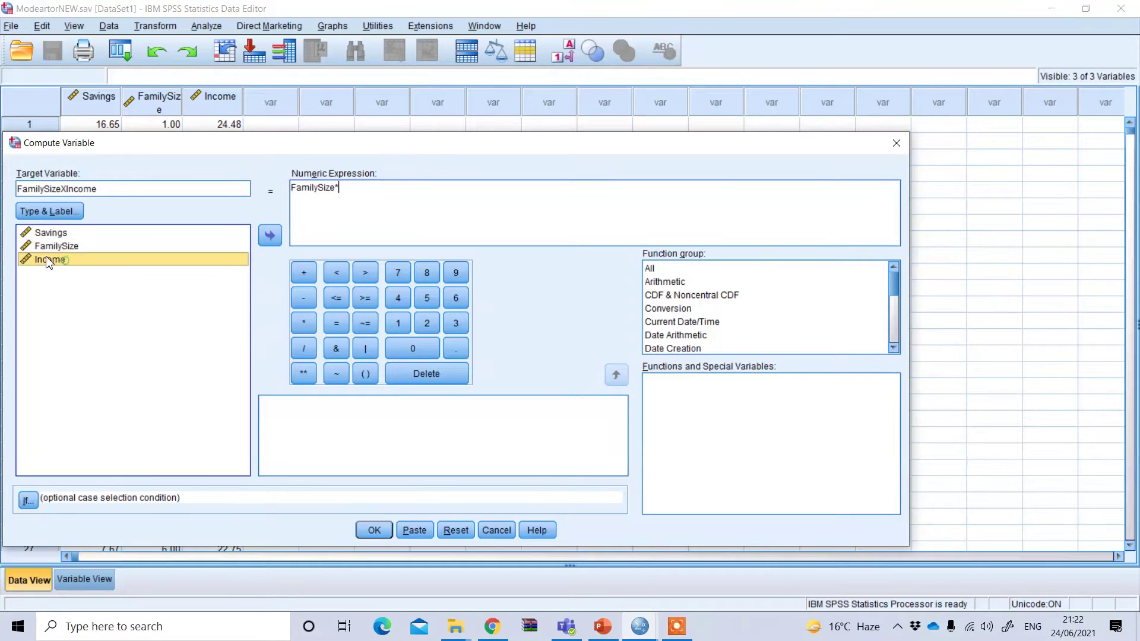
{"action": "left_click", "coordinate": [271, 235]}
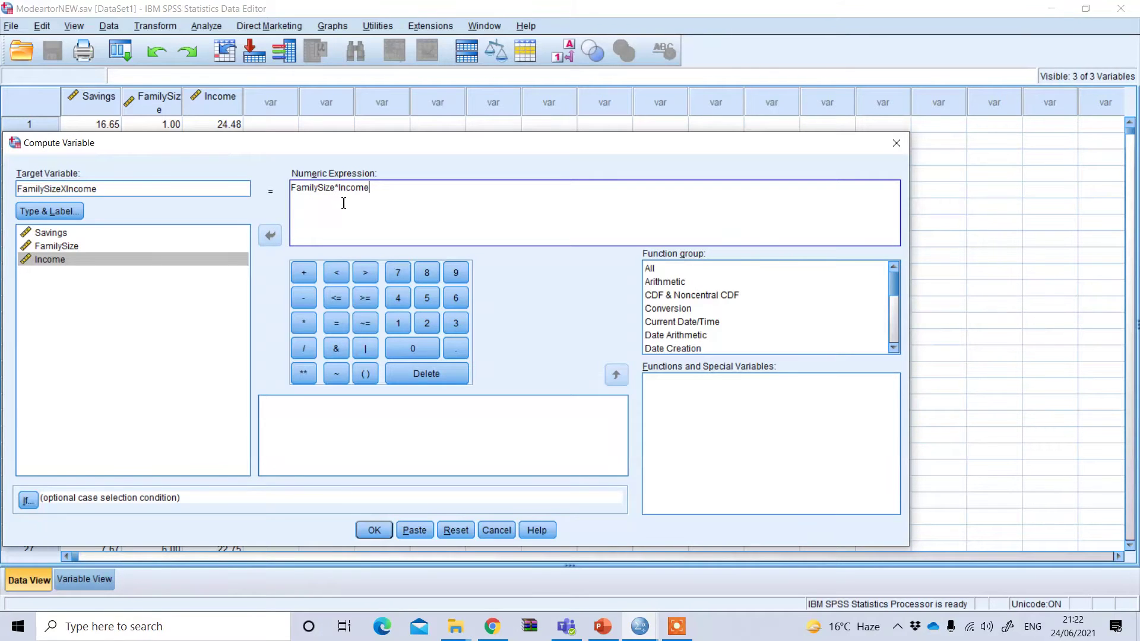
{"action": "left_click", "coordinate": [374, 530]}
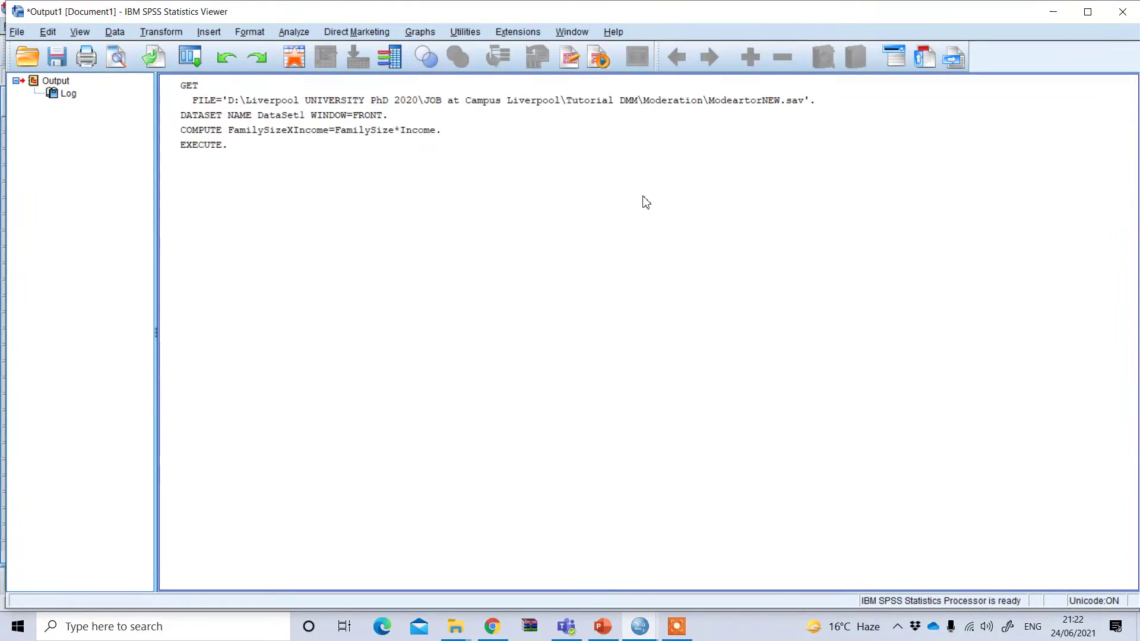
{"action": "left_click", "coordinate": [1123, 19]}
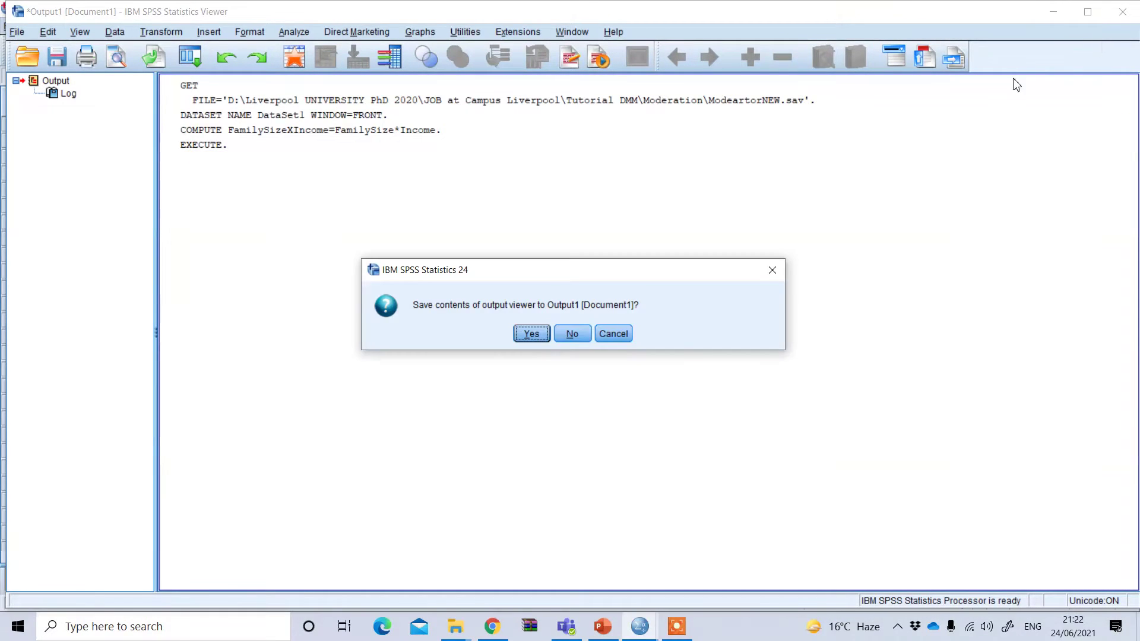
{"action": "left_click", "coordinate": [572, 333]}
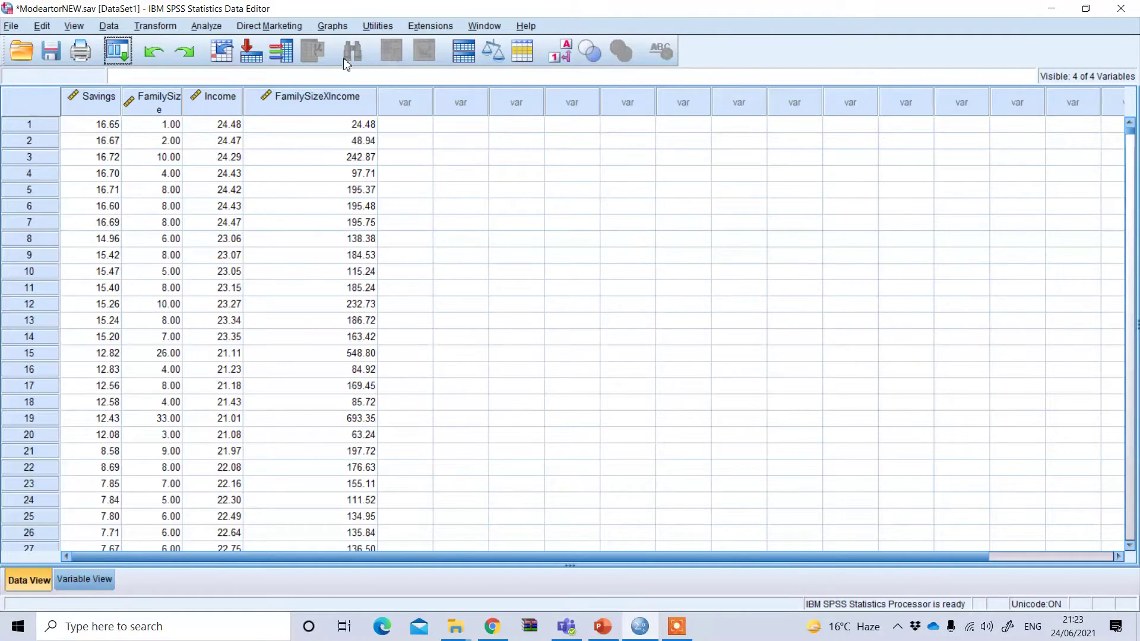
Start a linear regression with its settings reset and assign Savings as the dependent variable.
{"action": "left_click", "coordinate": [217, 26]}
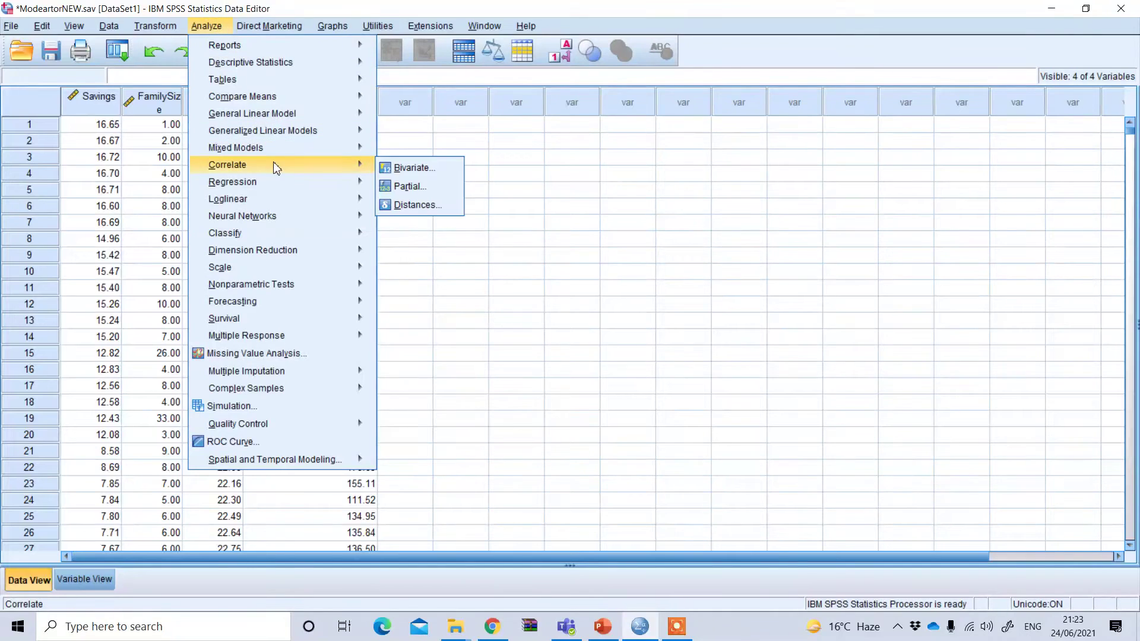
{"action": "mouse_move", "coordinate": [277, 187]}
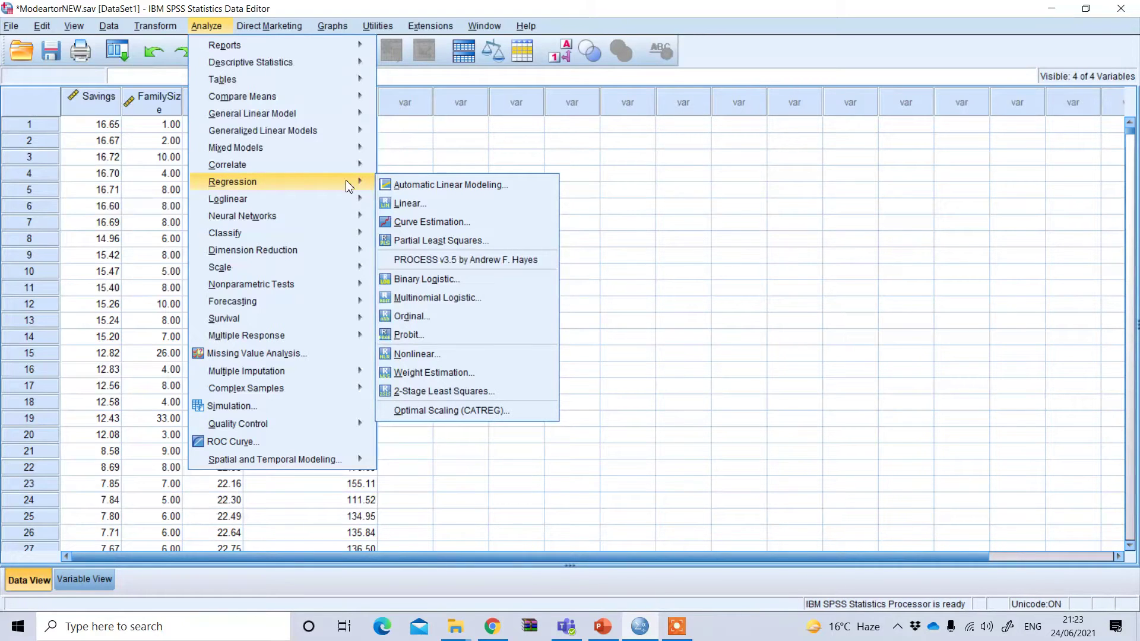
{"action": "left_click", "coordinate": [421, 204]}
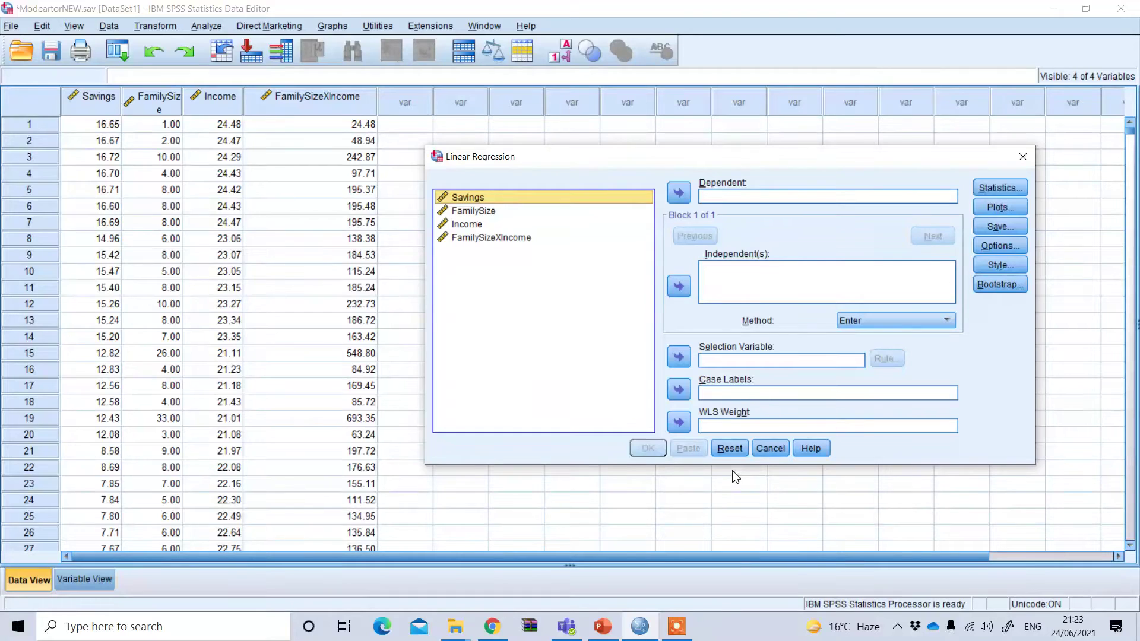
{"action": "left_click", "coordinate": [730, 450]}
{"action": "left_click", "coordinate": [686, 197]}
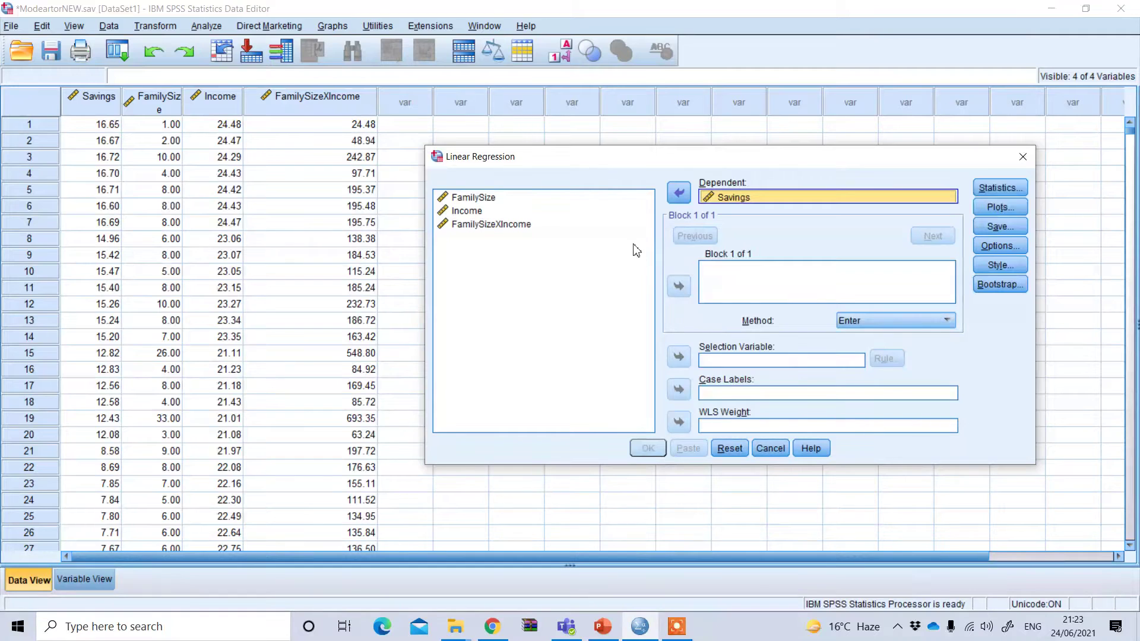
Add FamilySize, Income and FamilySizeXIncome as the independent variables and run the regression without bootstrapping.
{"action": "left_click_drag", "start_coordinate": [468, 202], "coordinate": [467, 234]}
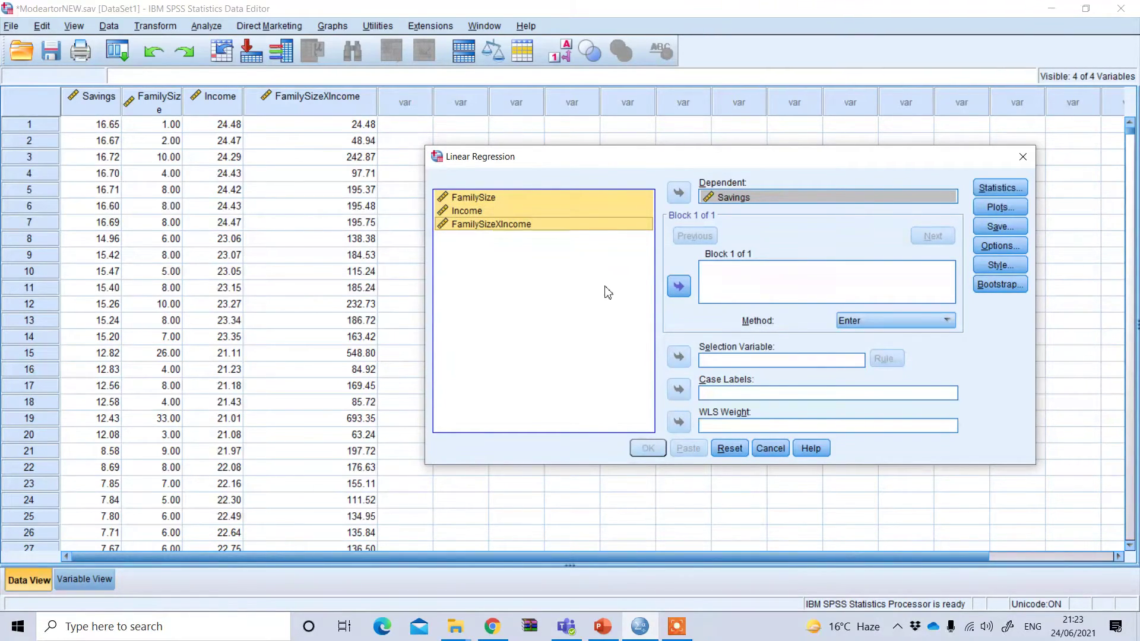
{"action": "left_click", "coordinate": [680, 288]}
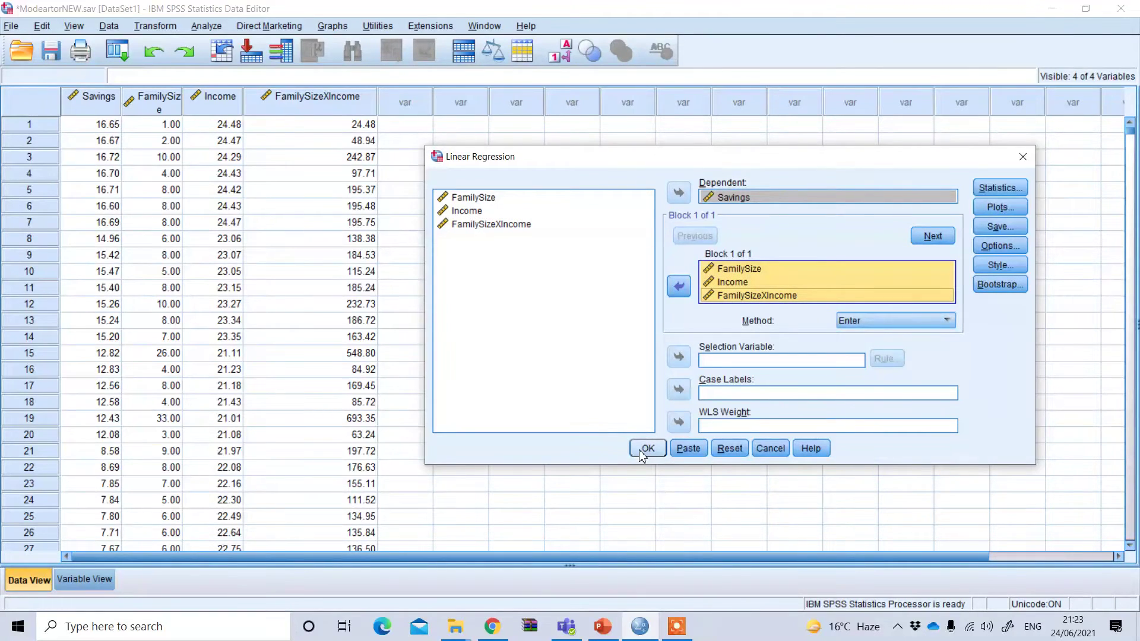
{"action": "left_click", "coordinate": [998, 290]}
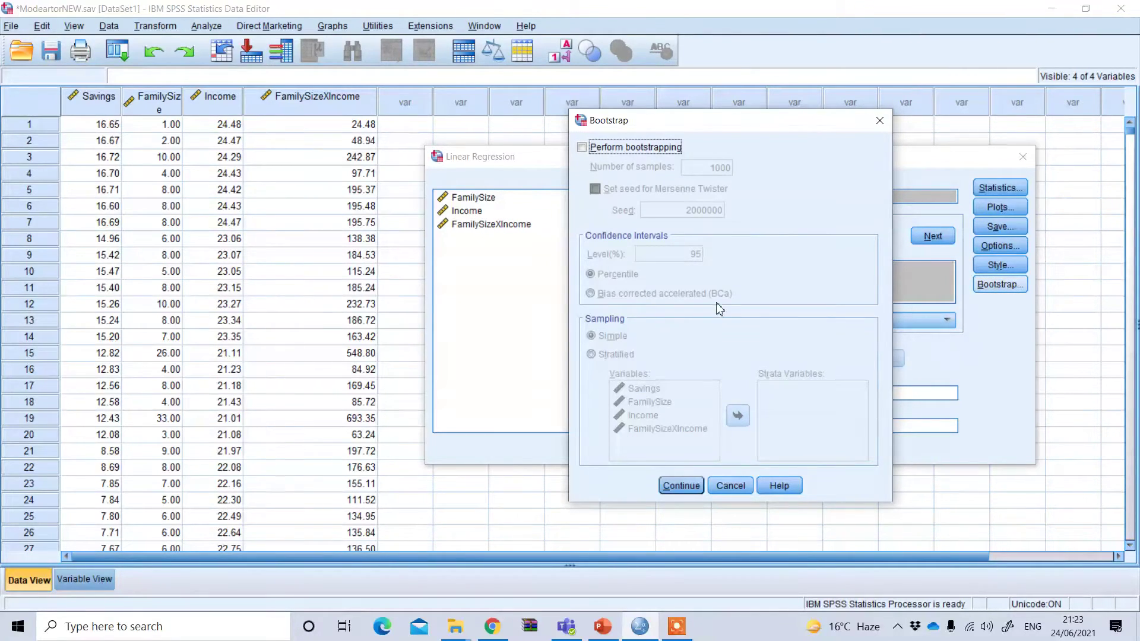
{"action": "left_click", "coordinate": [733, 487]}
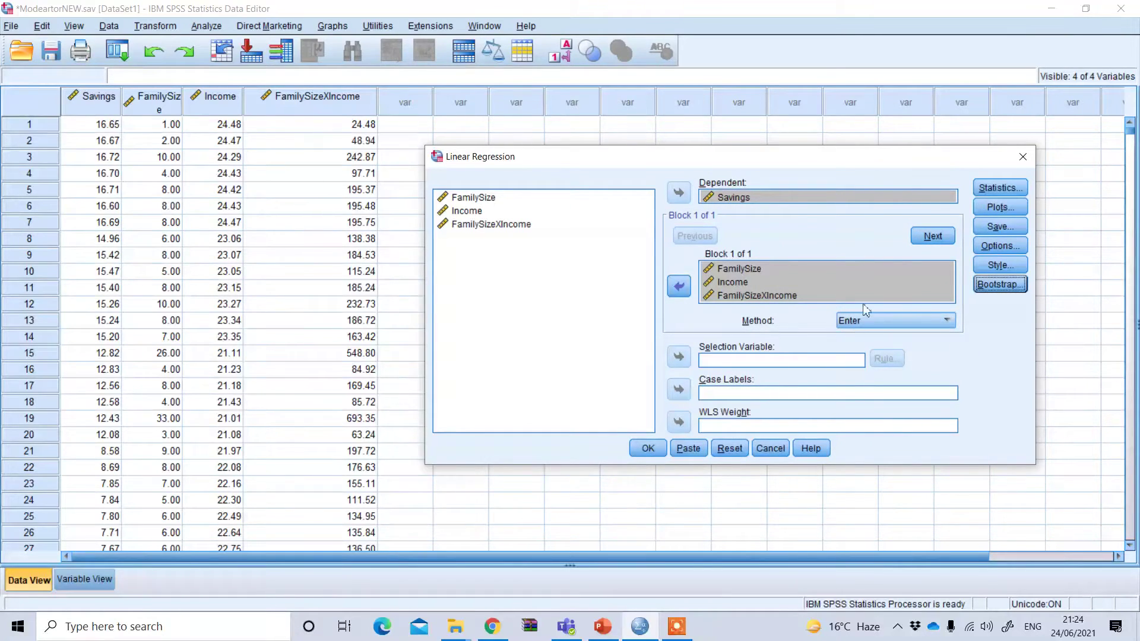
{"action": "left_click", "coordinate": [657, 452]}
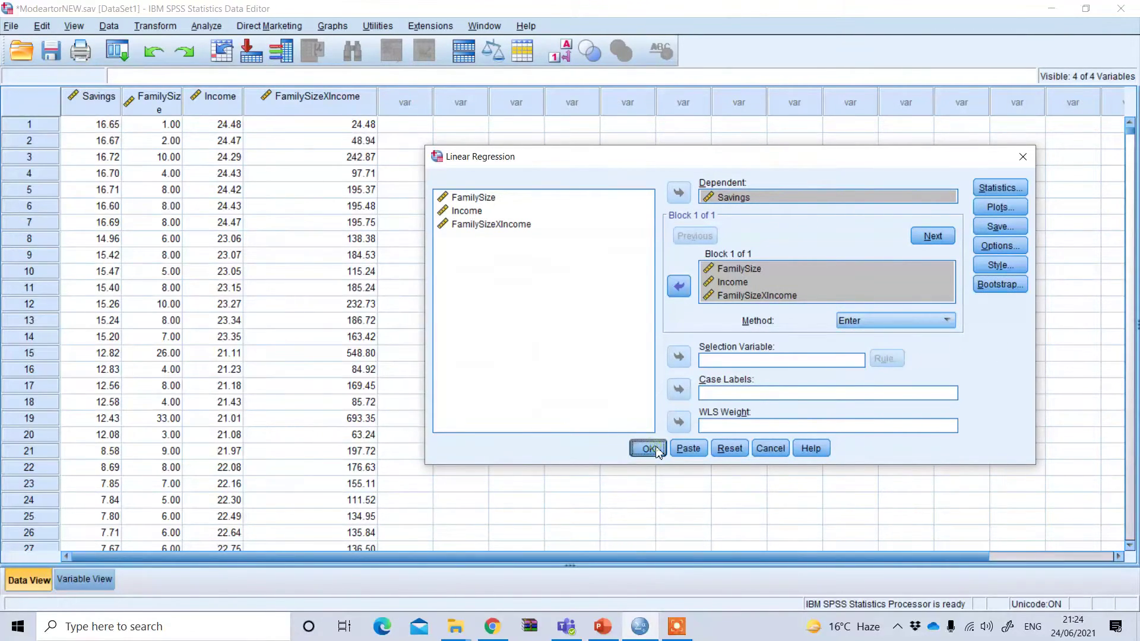
Examine the Model Summary, ANOVA and Coefficients tables, including the significance of the FamilySizeXIncome interaction term.
{"action": "left_click_drag", "start_coordinate": [1137, 244], "coordinate": [1138, 346]}
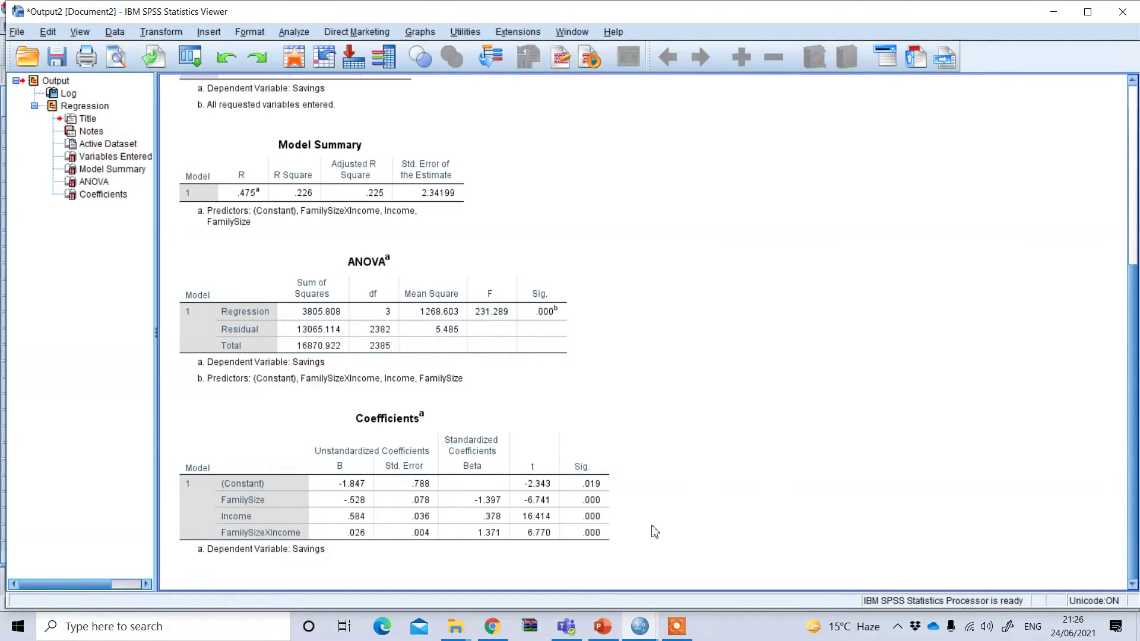
{"action": "left_click", "coordinate": [556, 511]}
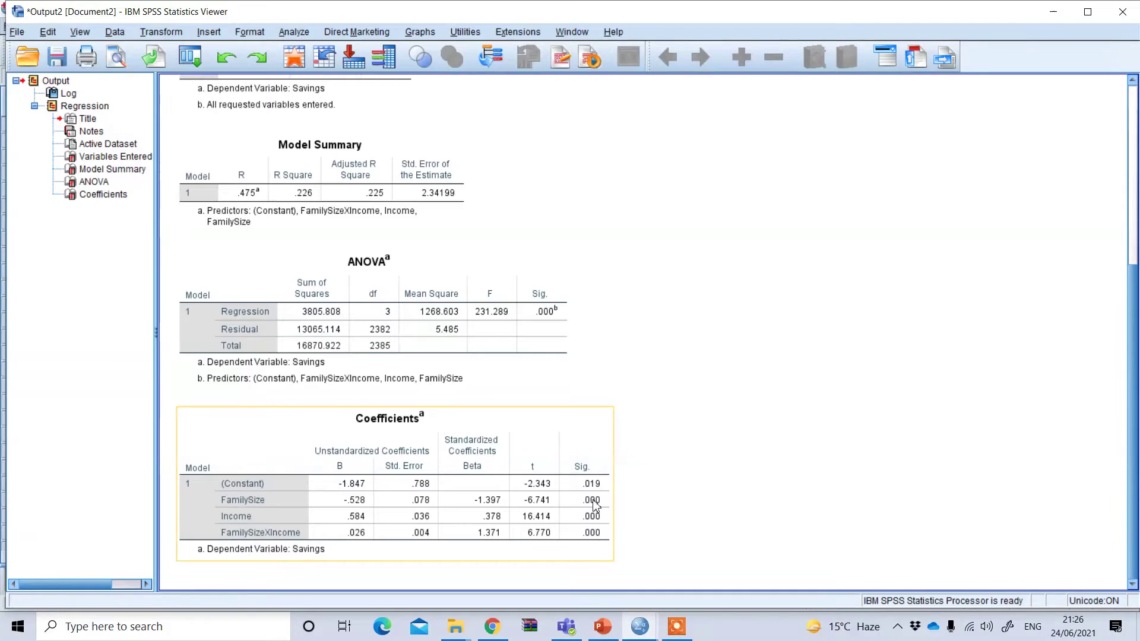
{"action": "left_click", "coordinate": [645, 483]}
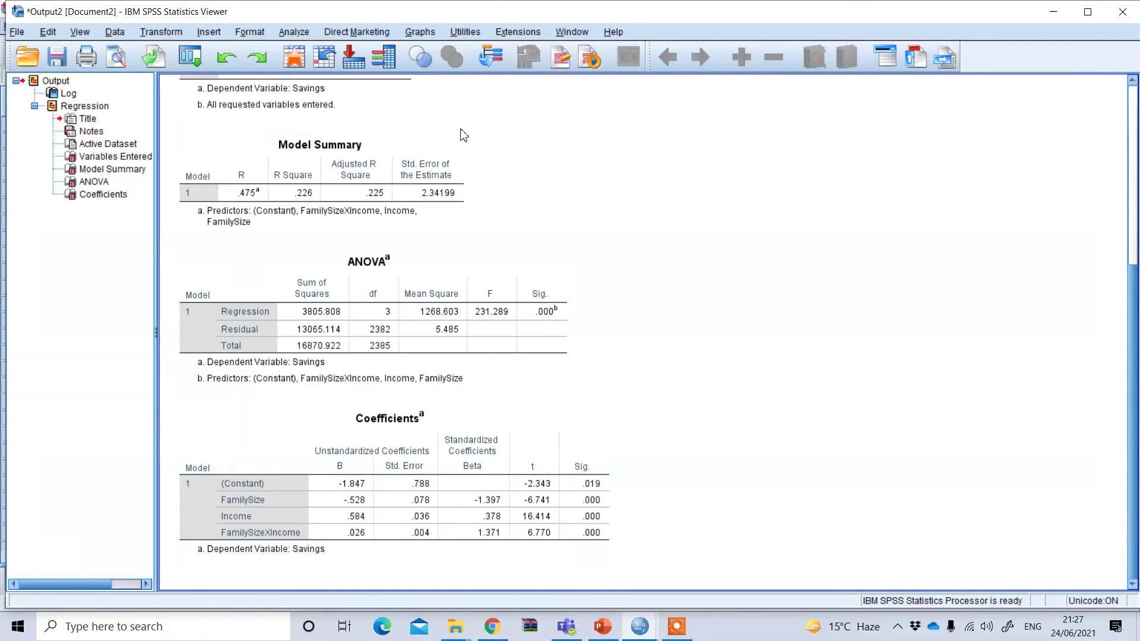
{"action": "left_click", "coordinate": [156, 33]}
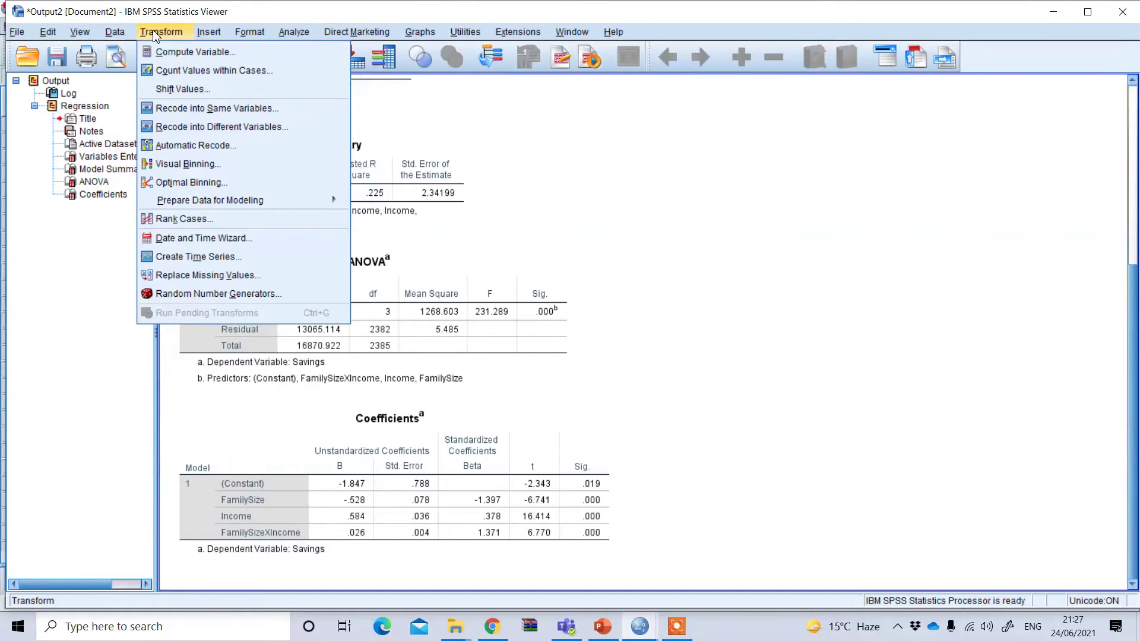
{"action": "left_click", "coordinate": [176, 55]}
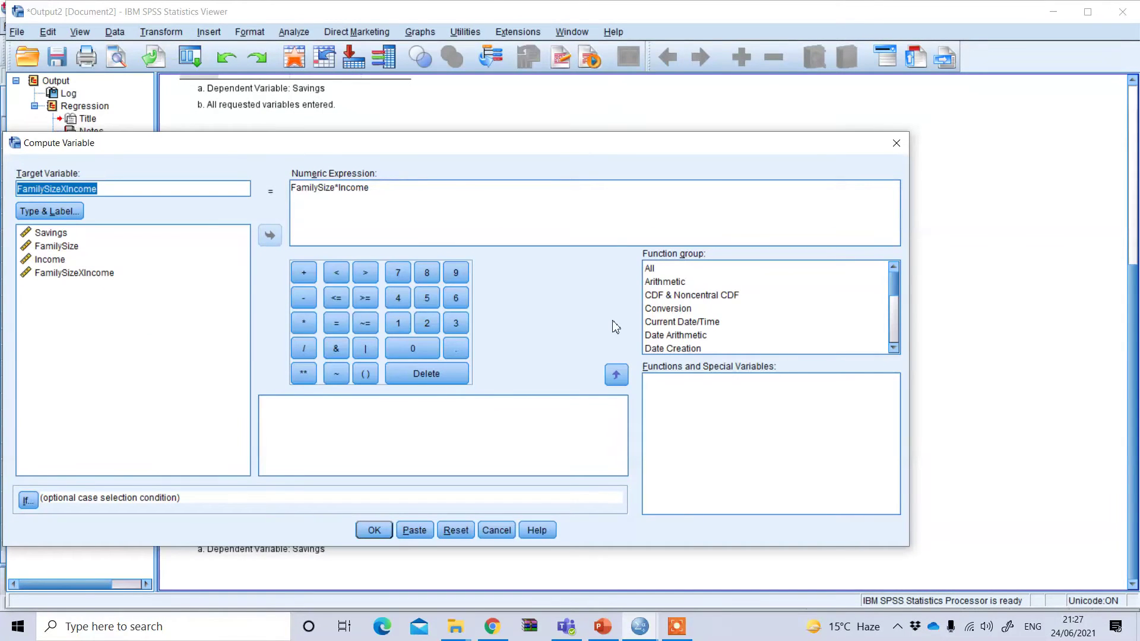
{"action": "left_click", "coordinate": [455, 531]}
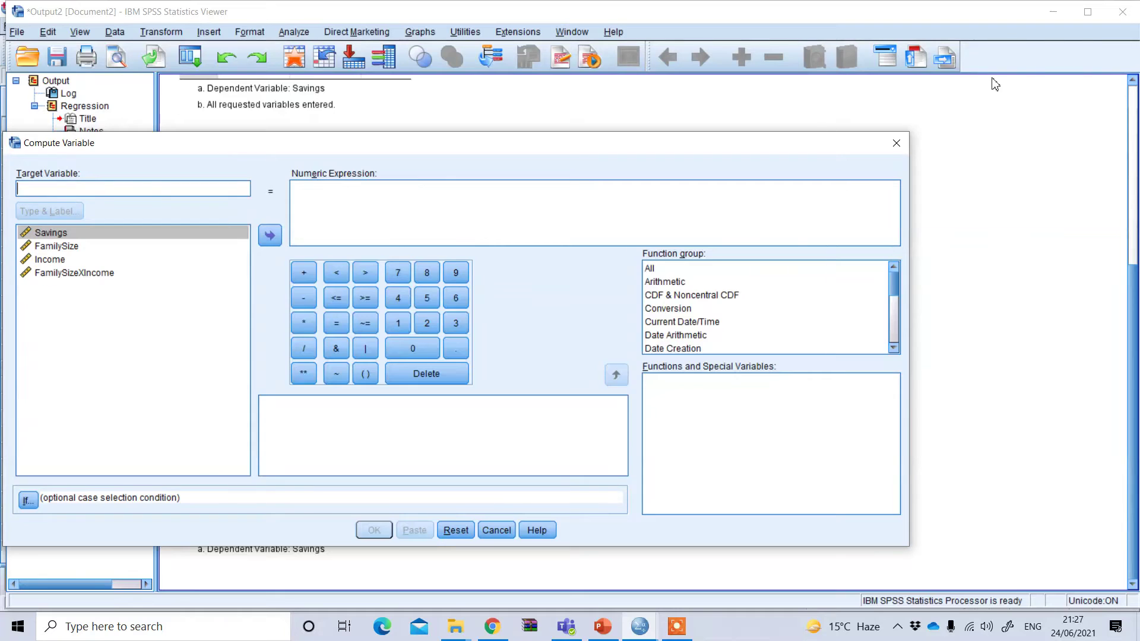
{"action": "left_click", "coordinate": [896, 143]}
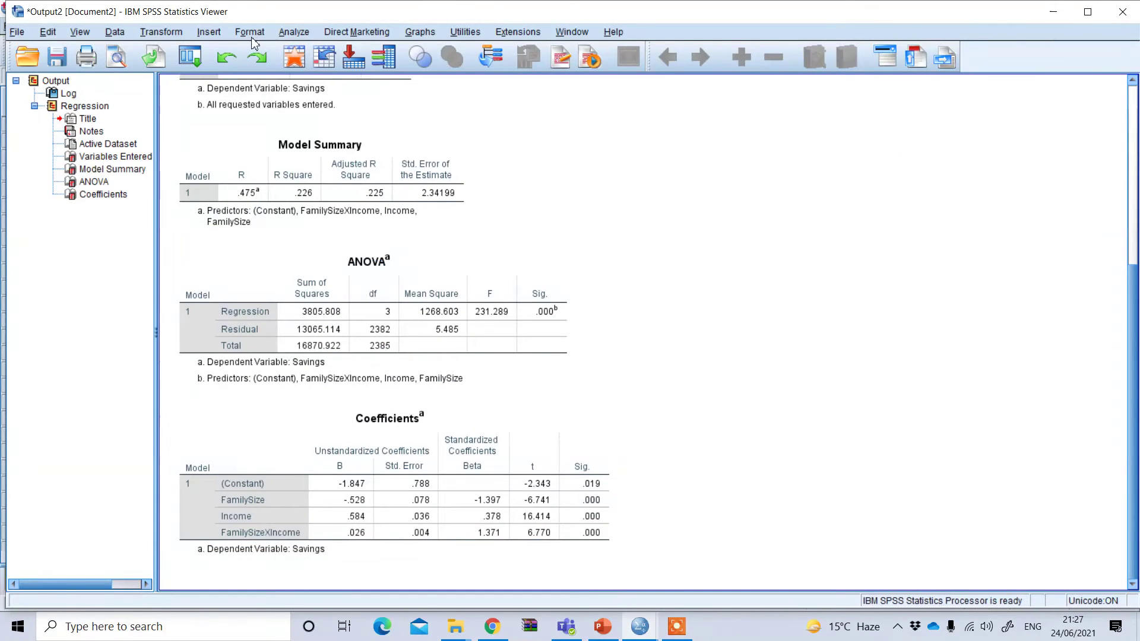
Run descriptive statistics for the FamilySize and Income variables.
{"action": "left_click", "coordinate": [460, 364]}
{"action": "left_click", "coordinate": [286, 516]}
{"action": "left_click", "coordinate": [284, 35]}
{"action": "mouse_move", "coordinate": [331, 70]}
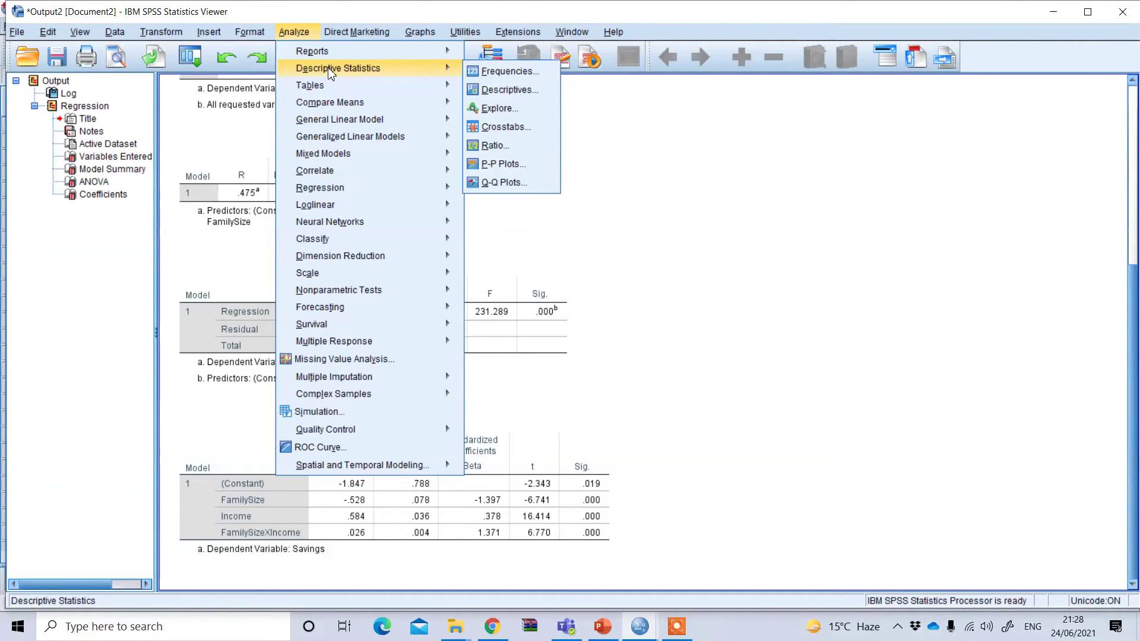
{"action": "left_click", "coordinate": [510, 90]}
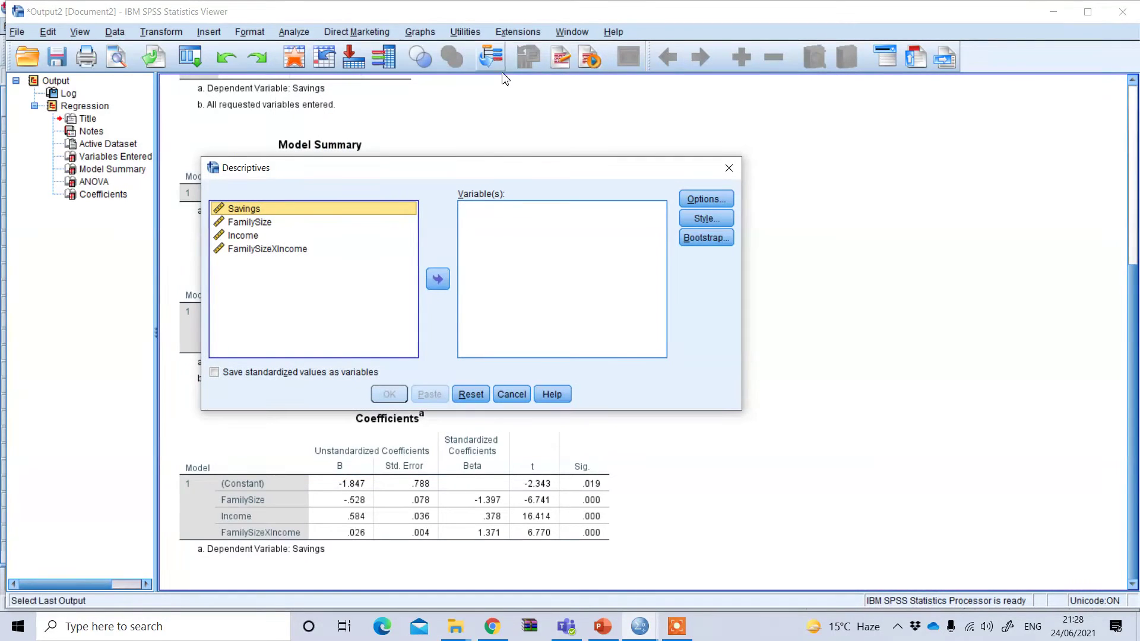
{"action": "left_click", "coordinate": [257, 224]}
{"action": "left_click", "coordinate": [438, 280]}
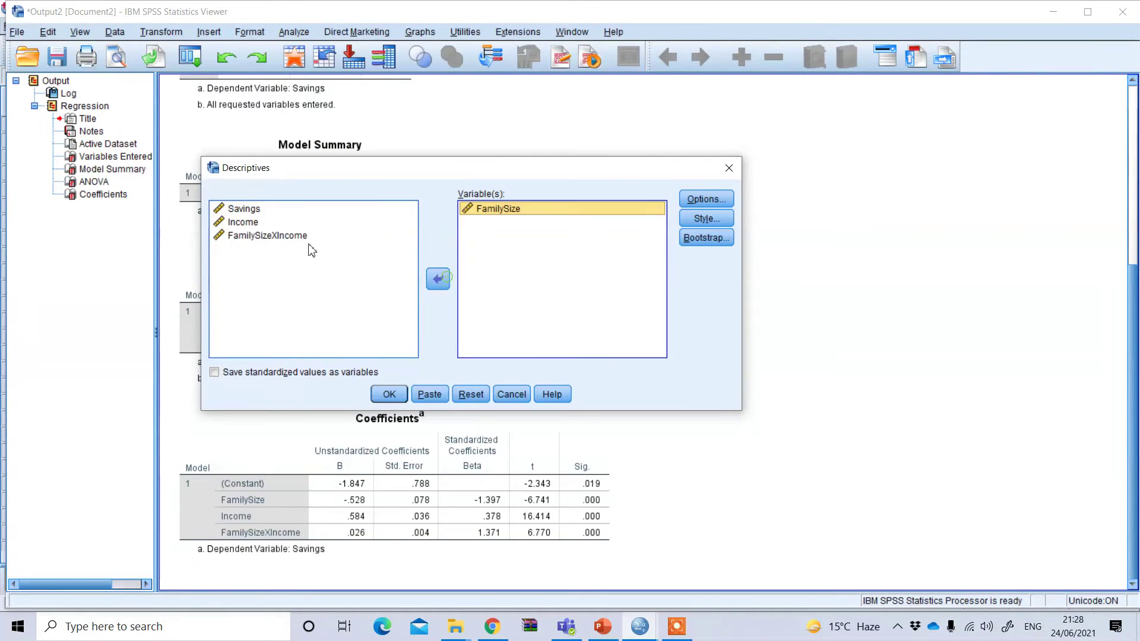
{"action": "left_click", "coordinate": [255, 224]}
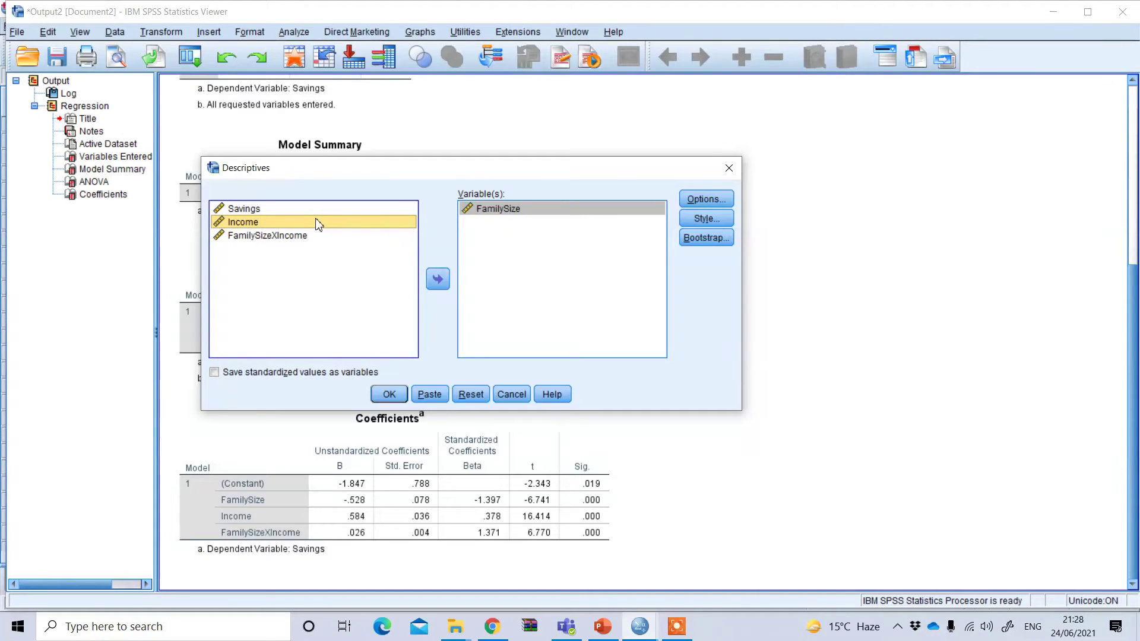
{"action": "left_click", "coordinate": [440, 277]}
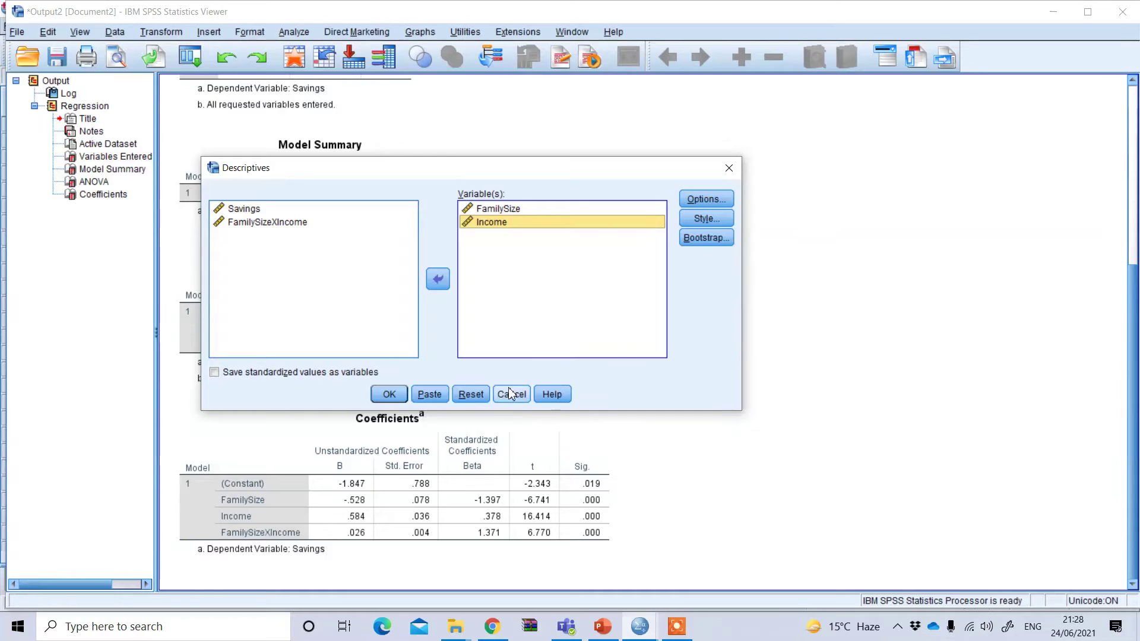
{"action": "left_click", "coordinate": [397, 401]}
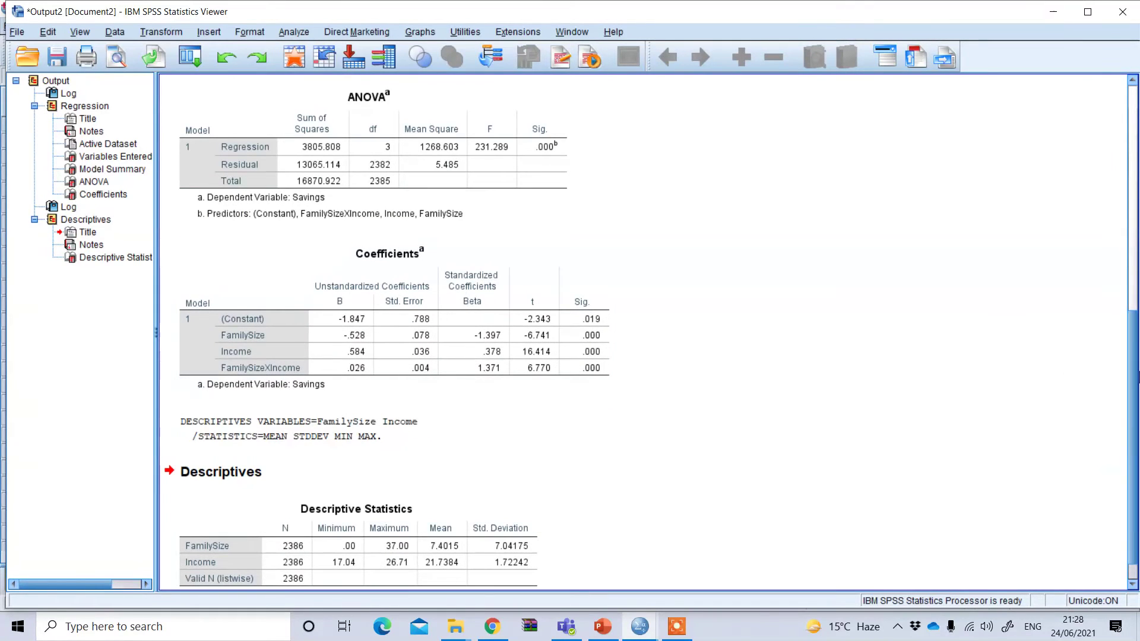
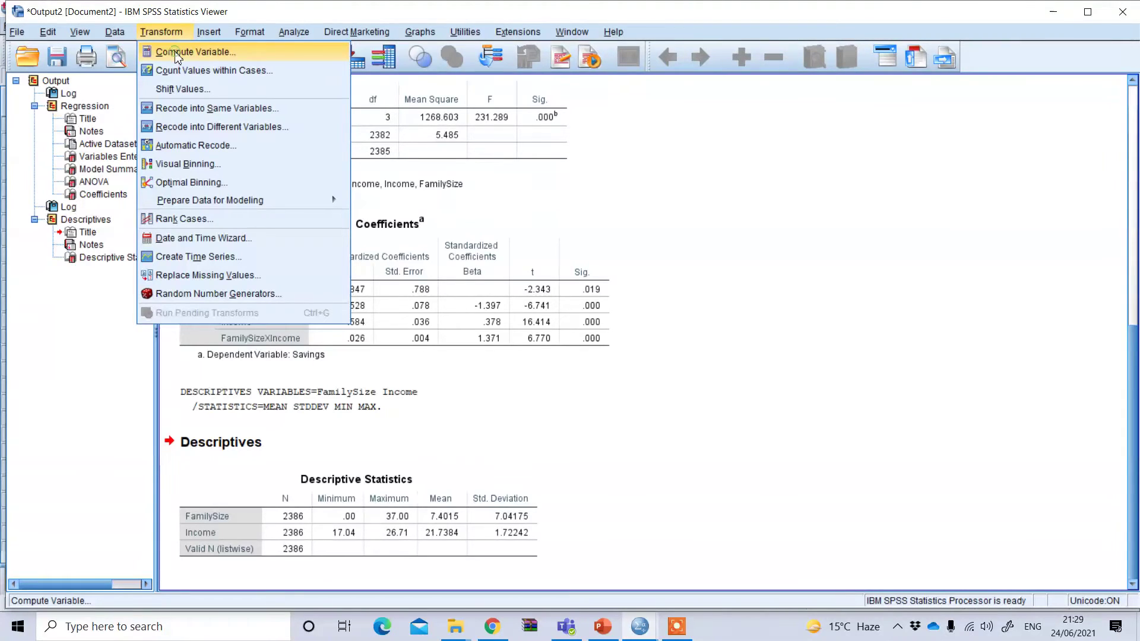
Compute the target variable FamilySize_Centered as FamilySize-7.
{"action": "left_click", "coordinate": [177, 54]}
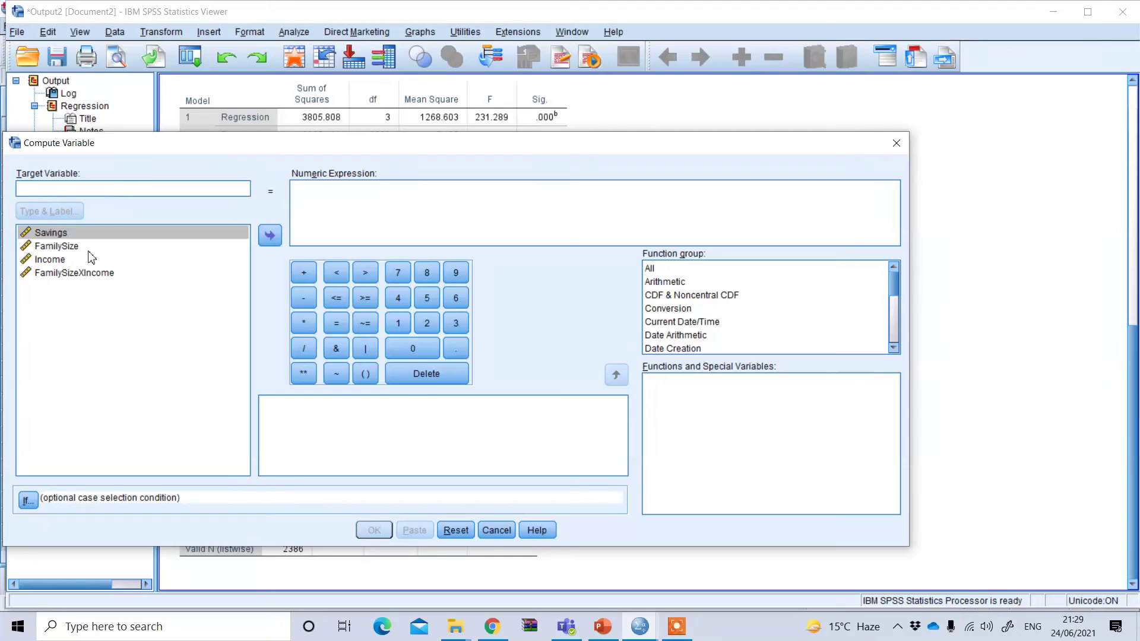
{"action": "type", "text": "Fam"}
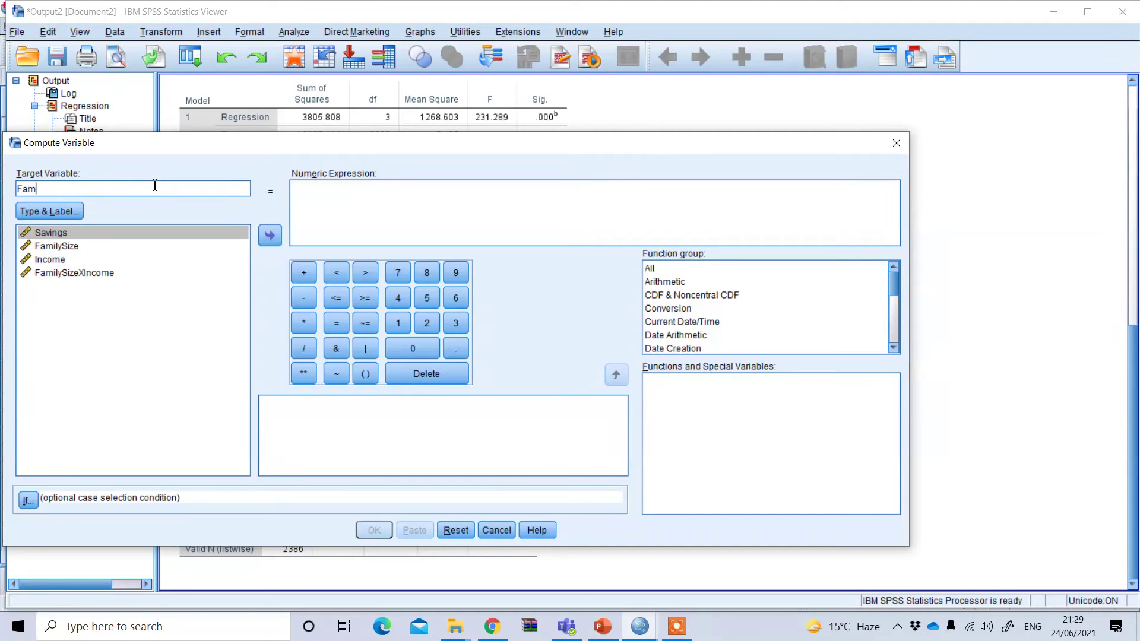
{"action": "type", "text": "ilySz"}
{"action": "left_click", "coordinate": [69, 248]}
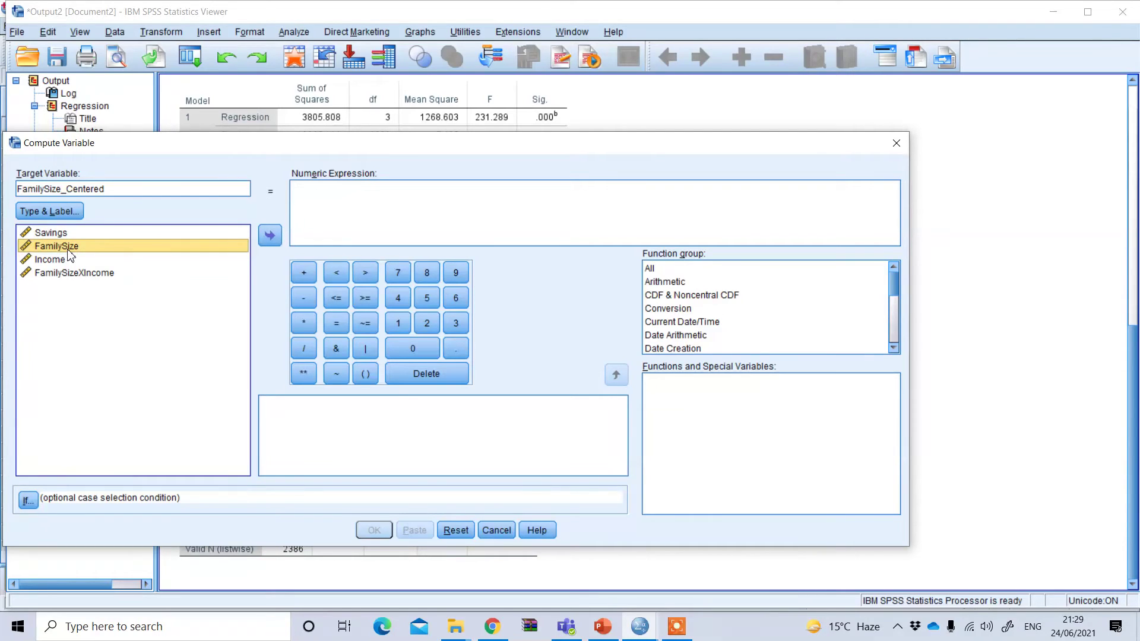
{"action": "left_click", "coordinate": [261, 240]}
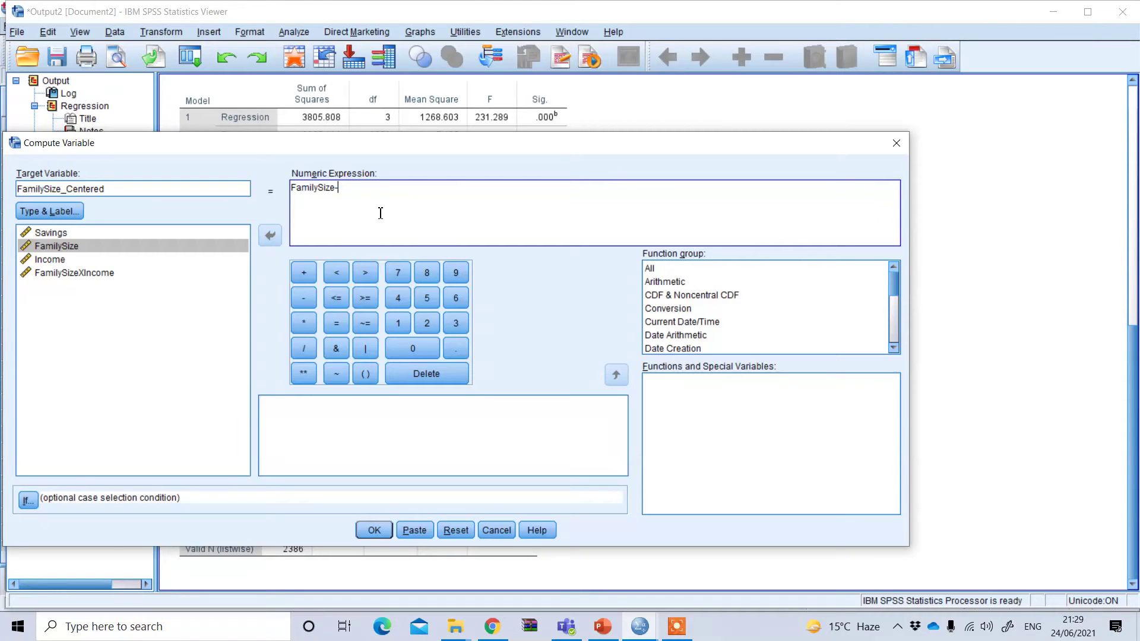
{"action": "left_click_drag", "start_coordinate": [436, 151], "coordinate": [565, 569]}
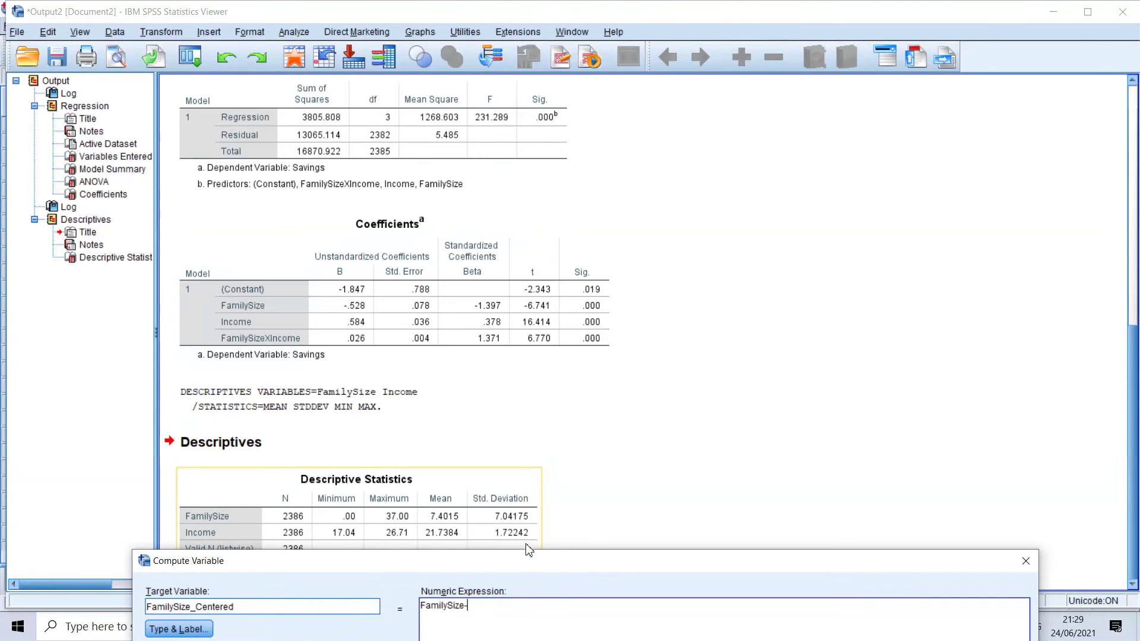
{"action": "left_click_drag", "start_coordinate": [451, 561], "coordinate": [456, 19]}
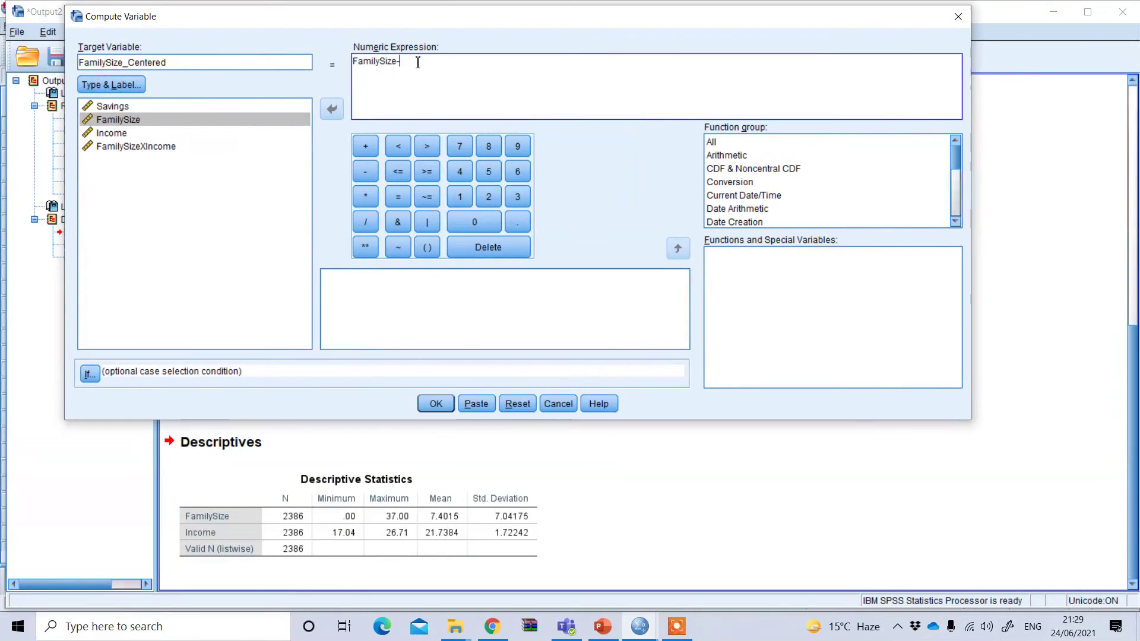
{"action": "type", "text": "7"}
{"action": "left_click", "coordinate": [436, 404]}
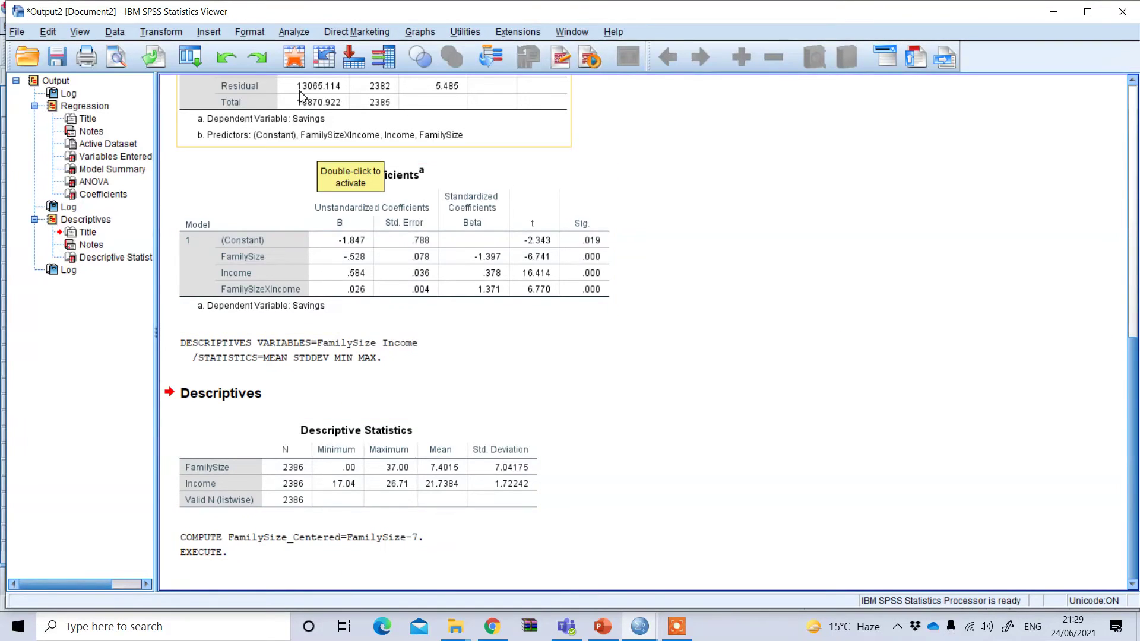
Start another variable computation and rename the target variable as Income_Centered.
{"action": "left_click", "coordinate": [164, 32]}
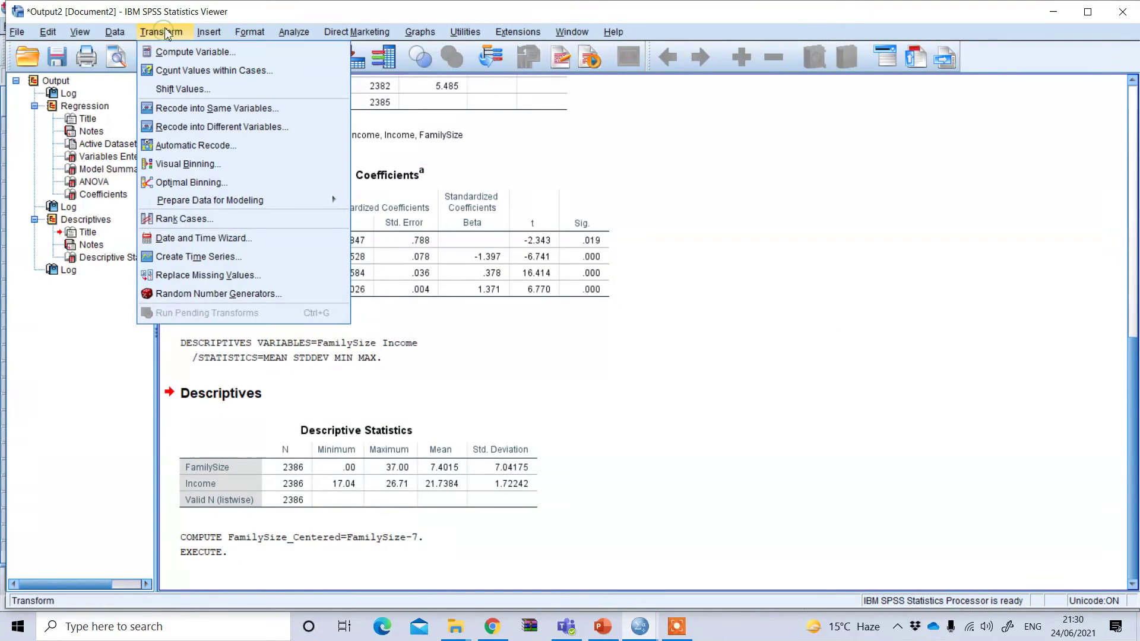
{"action": "left_click", "coordinate": [176, 55]}
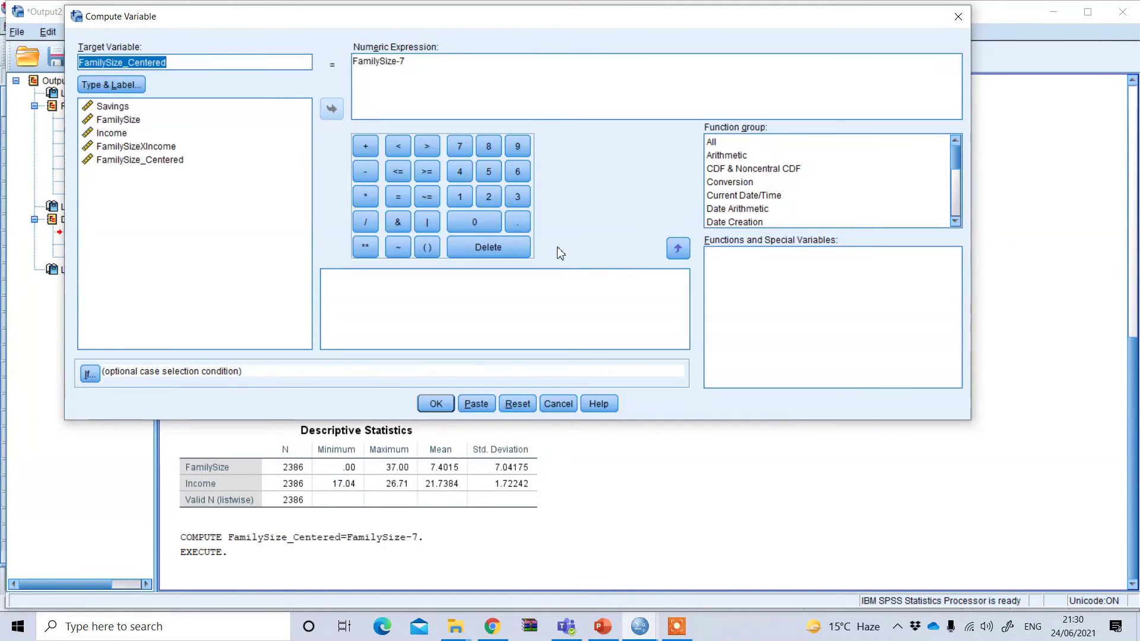
{"action": "left_click", "coordinate": [125, 62]}
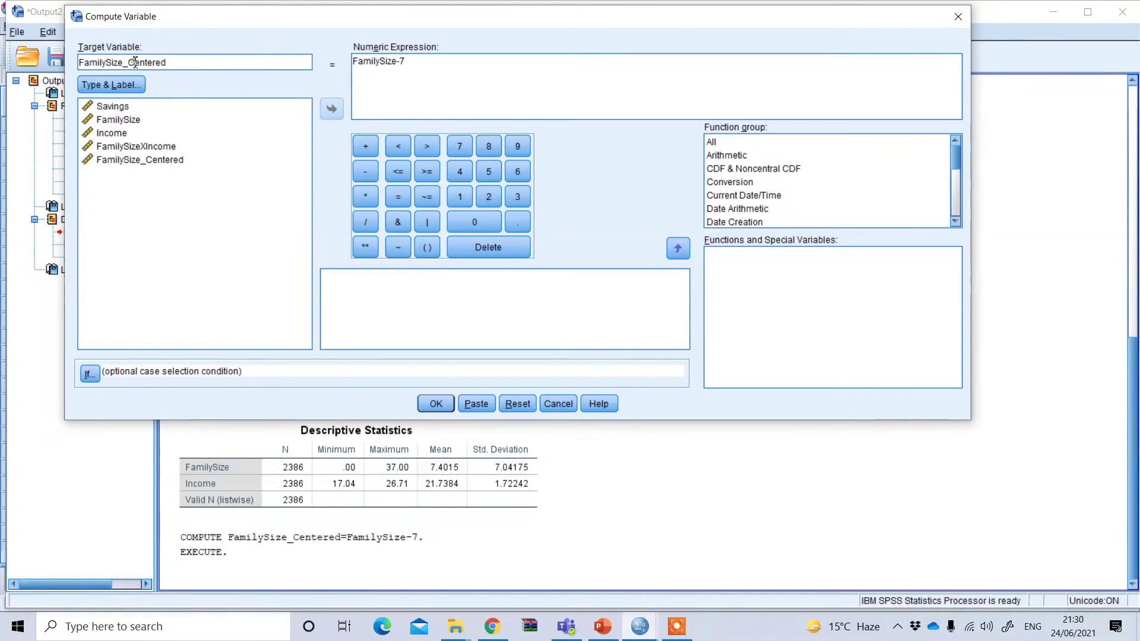
{"action": "left_click_drag", "start_coordinate": [124, 62], "coordinate": [90, 73]}
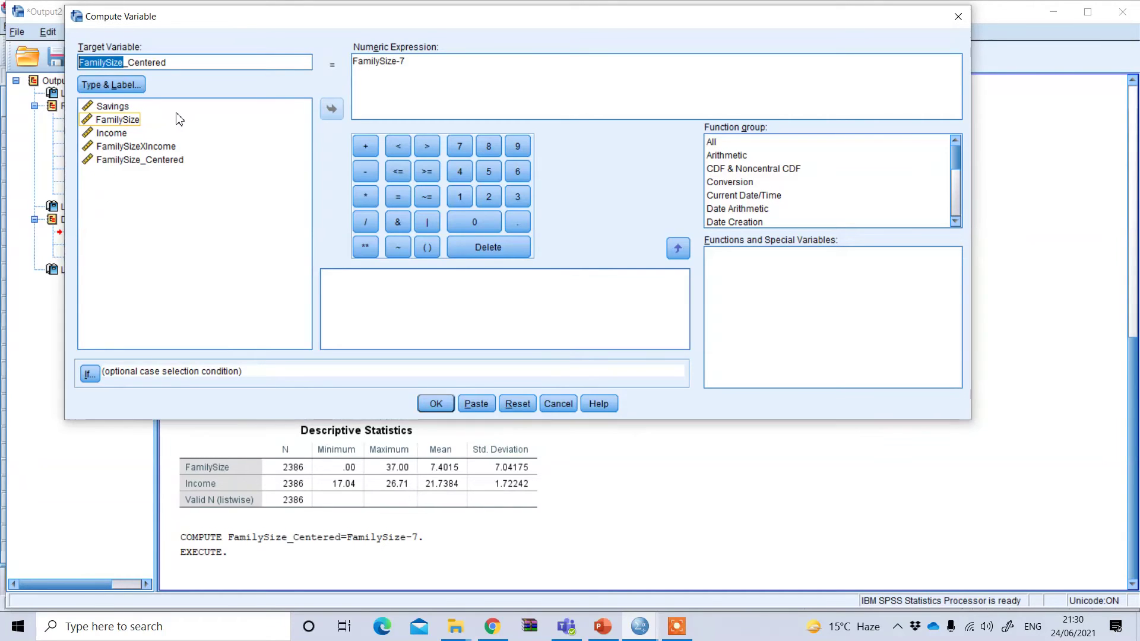
{"action": "type", "text": "Incom"}
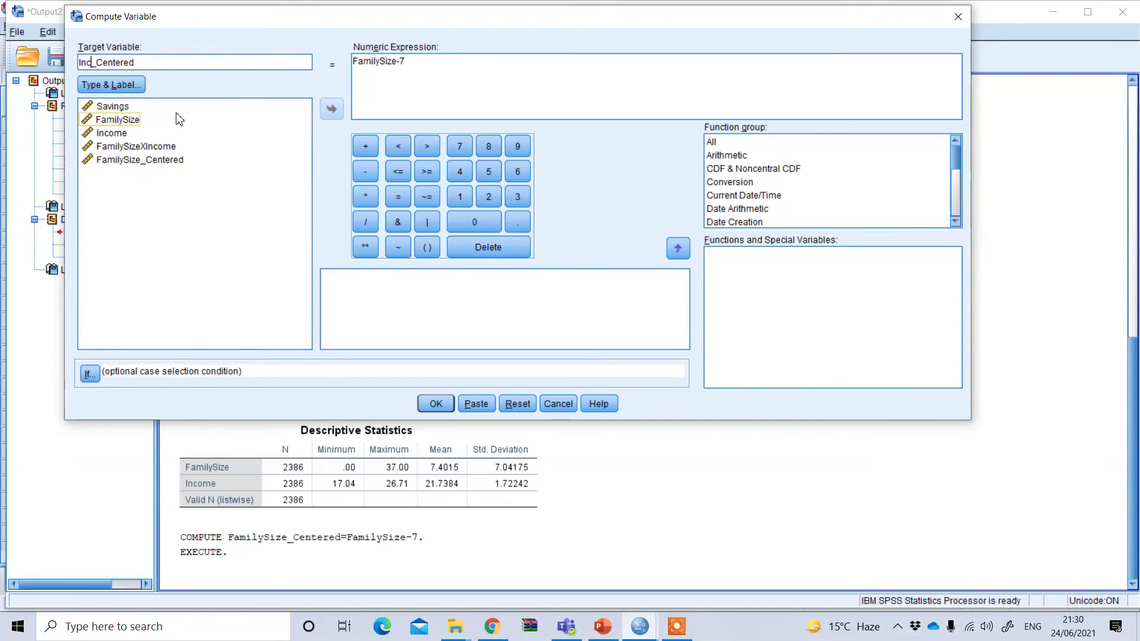
{"action": "type", "text": "e"}
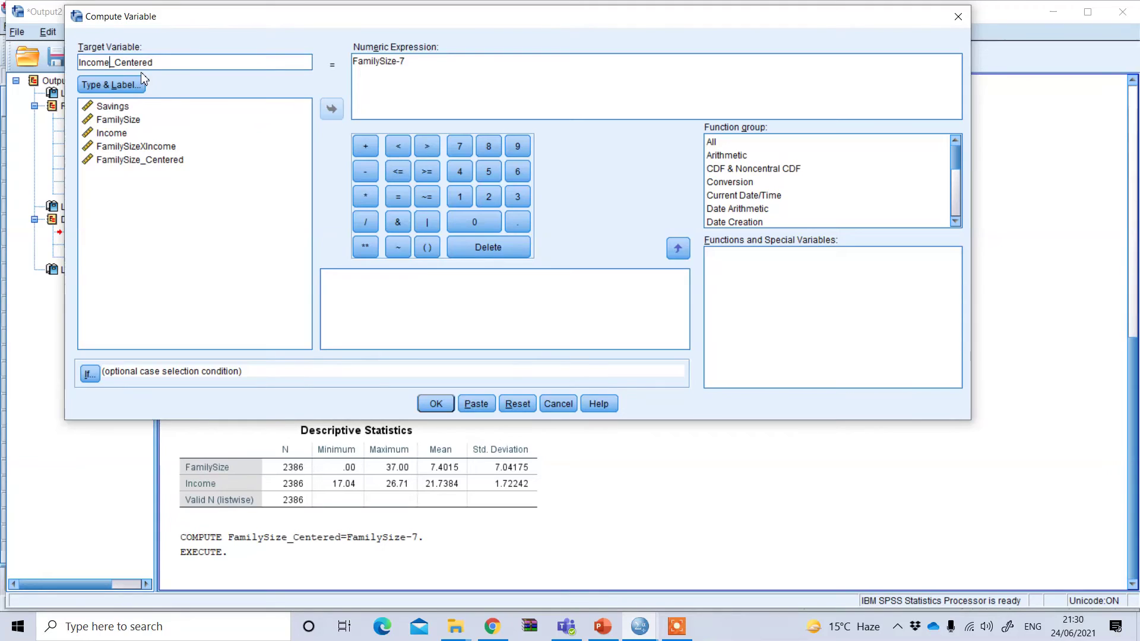
Replace the numeric expression with Income-21.7384 and run the computation.
{"action": "left_click_drag", "start_coordinate": [415, 62], "coordinate": [332, 69]}
{"action": "key", "text": "BackSpace"}
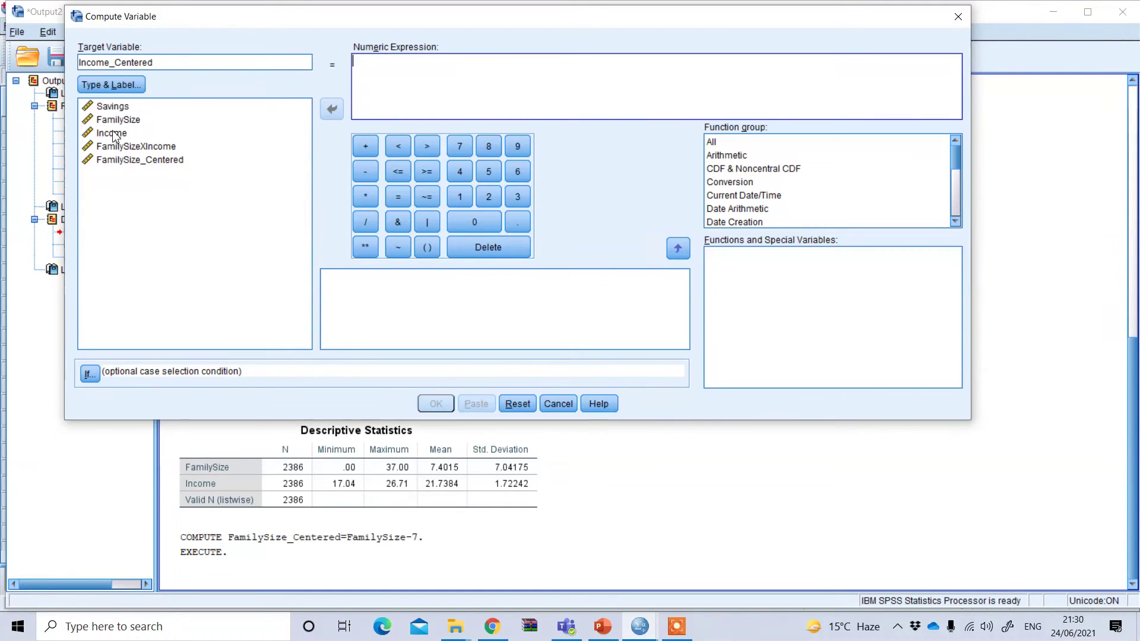
{"action": "left_click", "coordinate": [160, 138]}
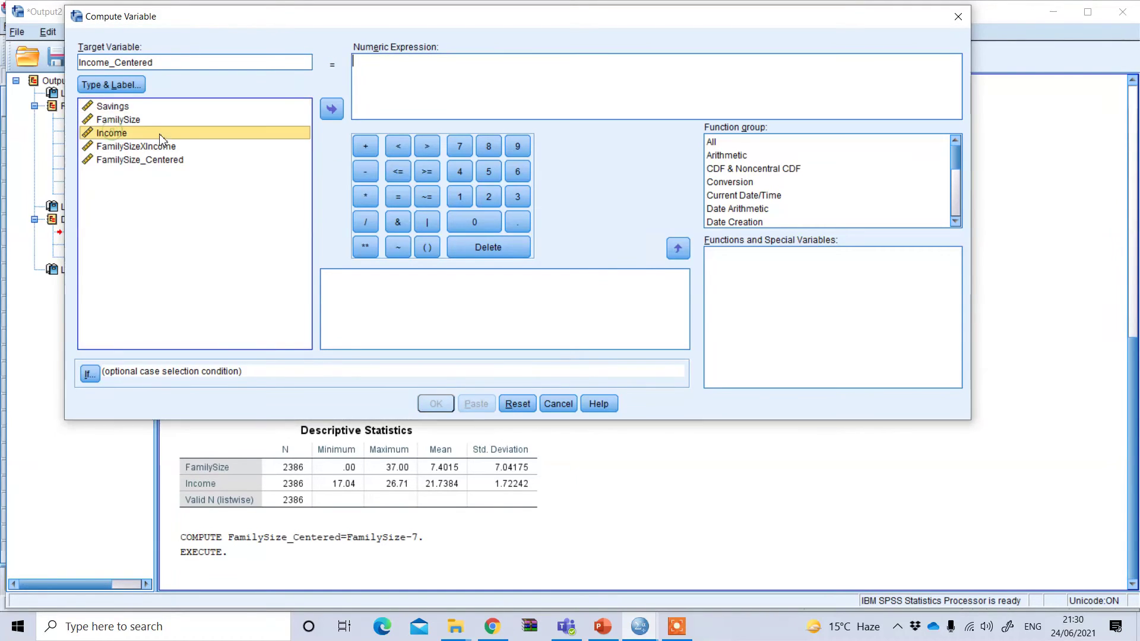
{"action": "left_click", "coordinate": [333, 107]}
{"action": "type", "text": "-"}
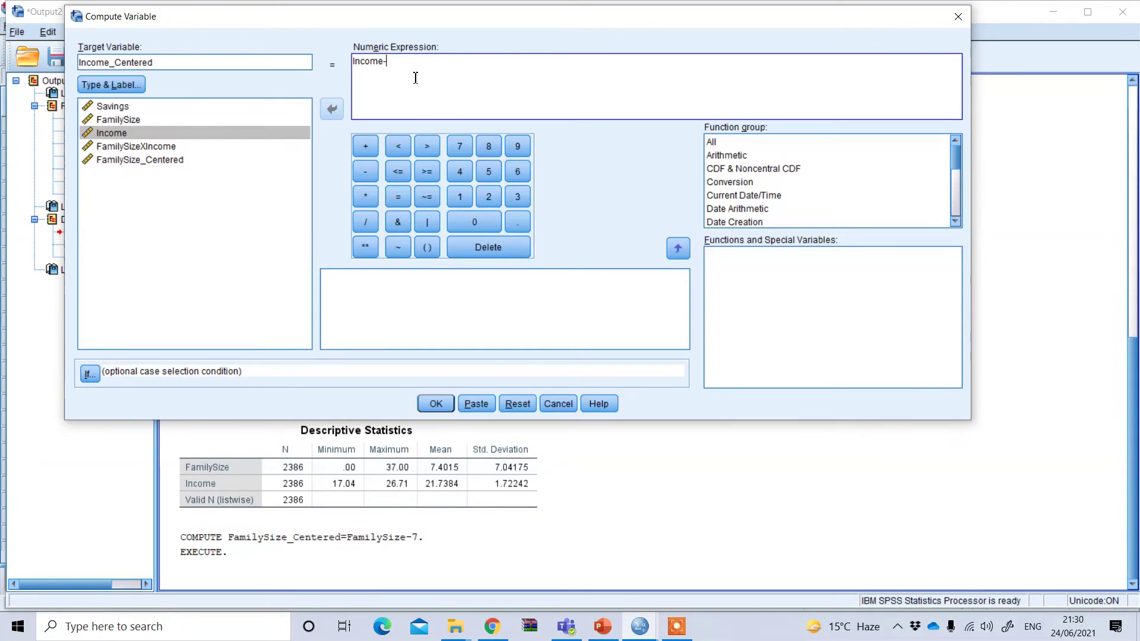
{"action": "type", "text": "21.7384"}
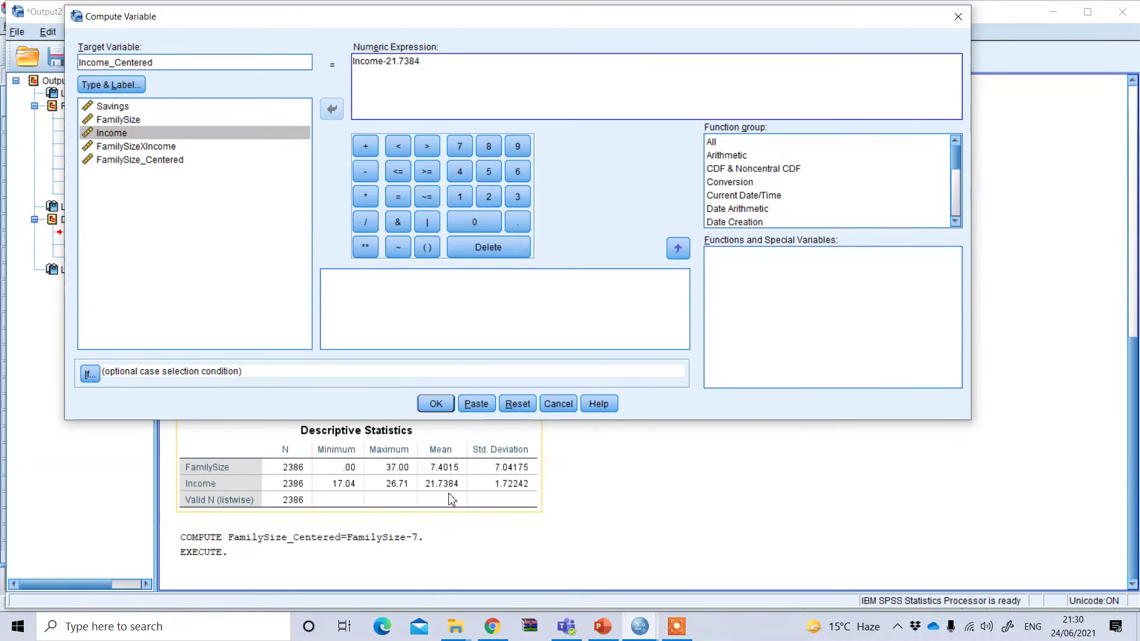
{"action": "left_click", "coordinate": [435, 405]}
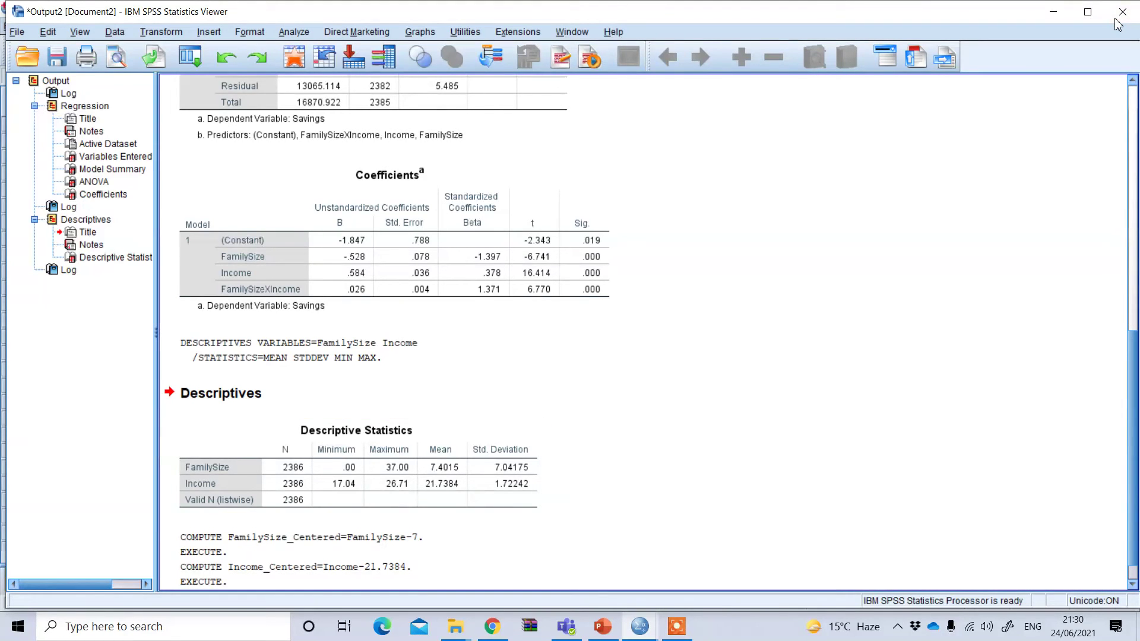
Return to the data editor and start a new variable computation with FamilySizeXIncome_Centered as the target variable.
{"action": "left_click", "coordinate": [1049, 14]}
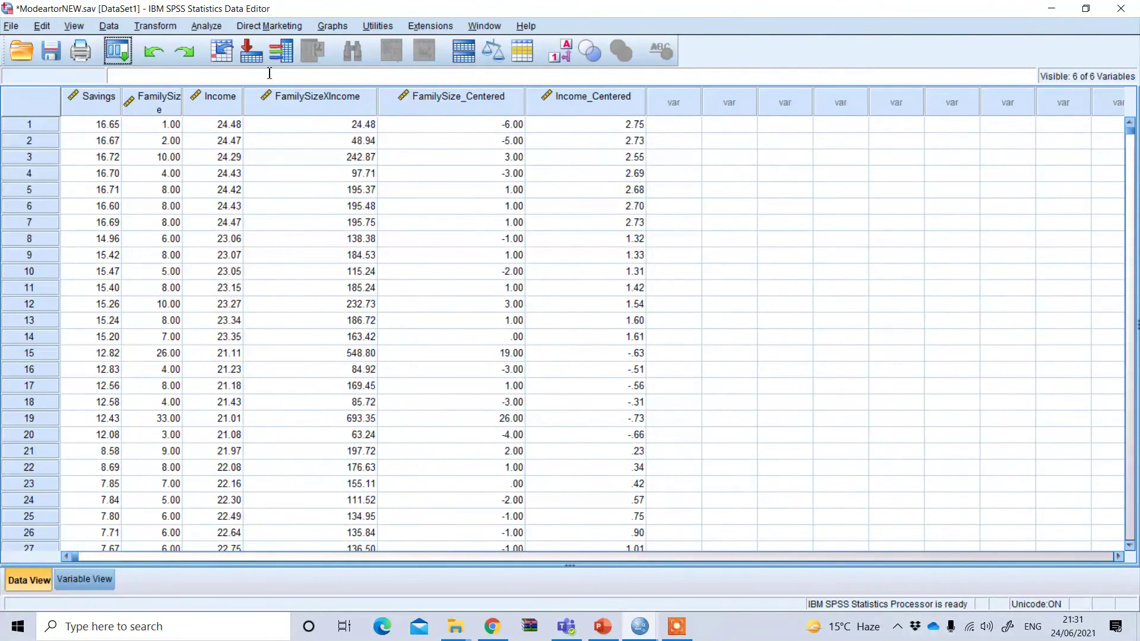
{"action": "left_click", "coordinate": [154, 26]}
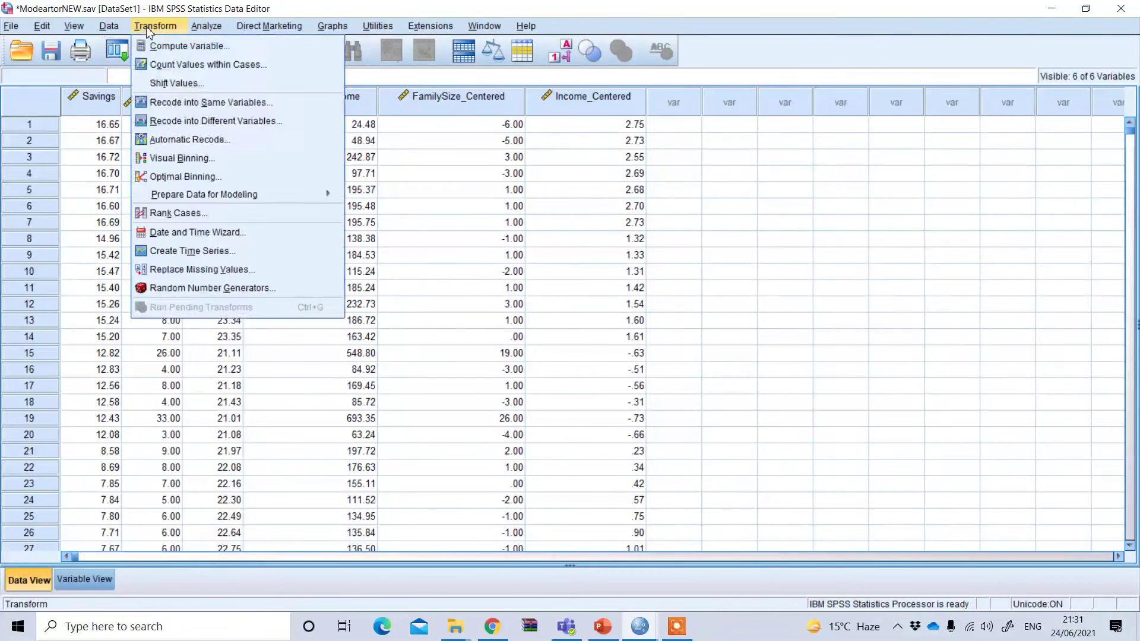
{"action": "left_click", "coordinate": [172, 45]}
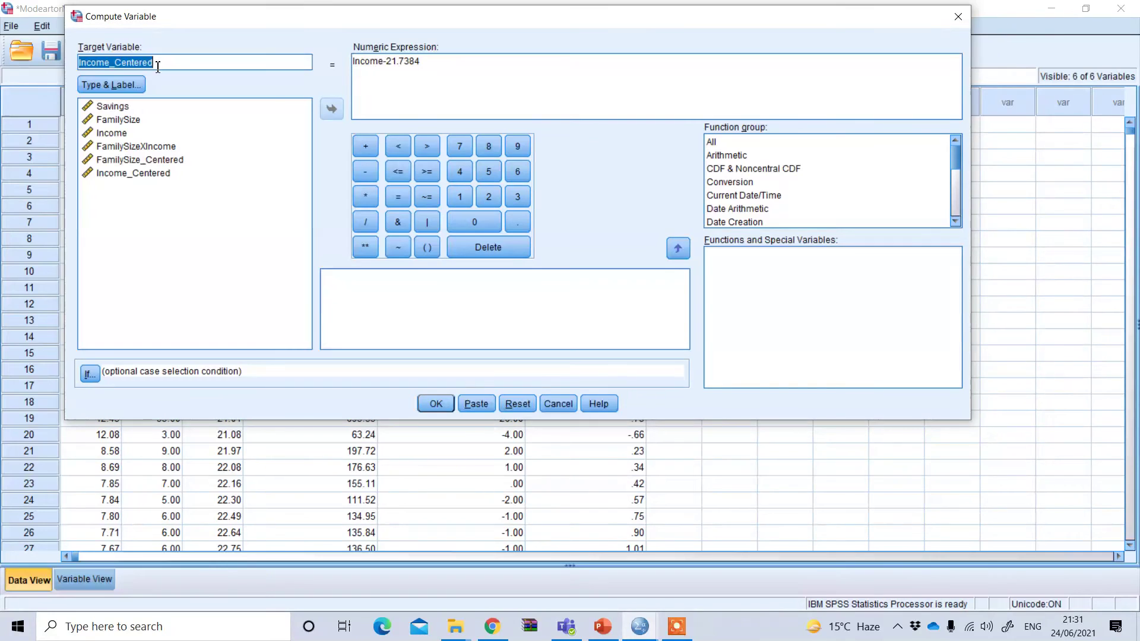
{"action": "left_click", "coordinate": [156, 149]}
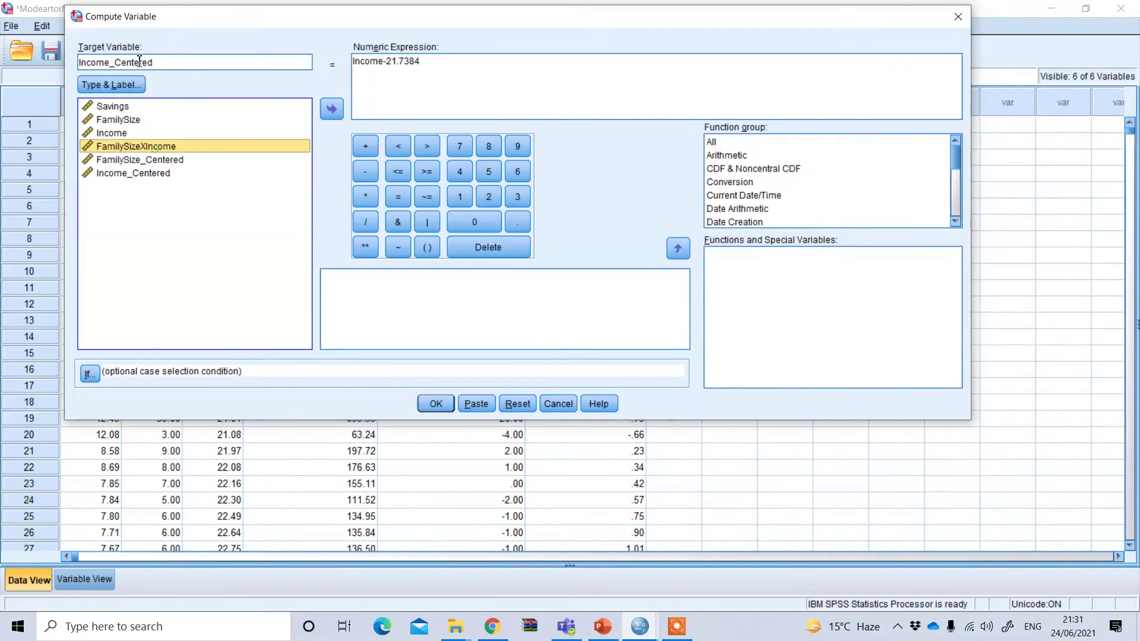
{"action": "left_click", "coordinate": [171, 61]}
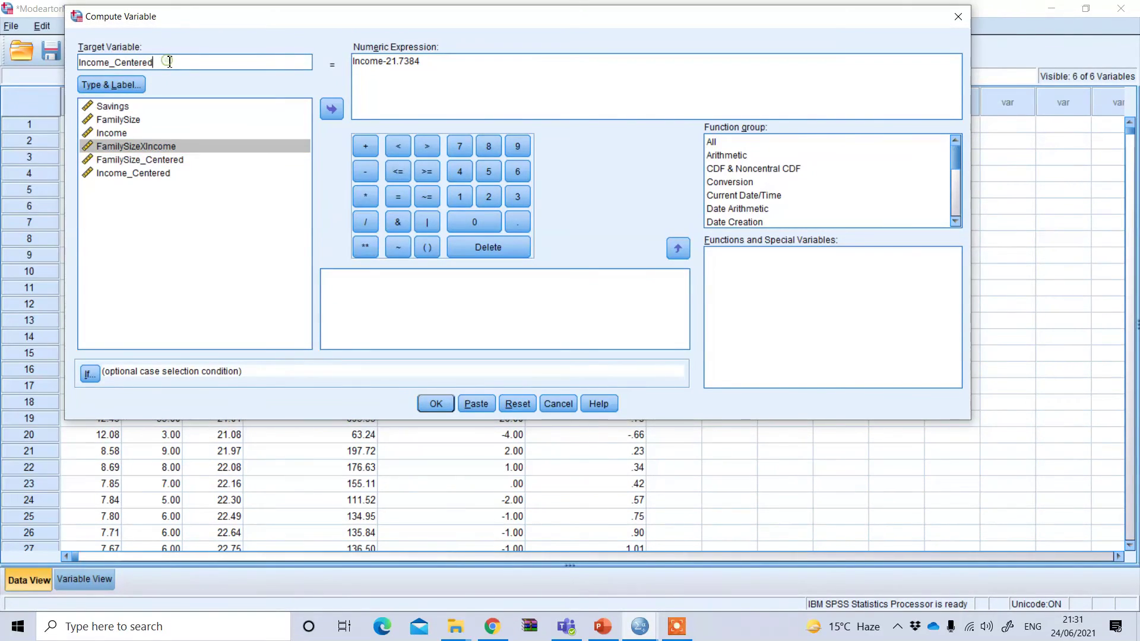
{"action": "double_click", "coordinate": [150, 67]}
{"action": "type", "text": "Family"}
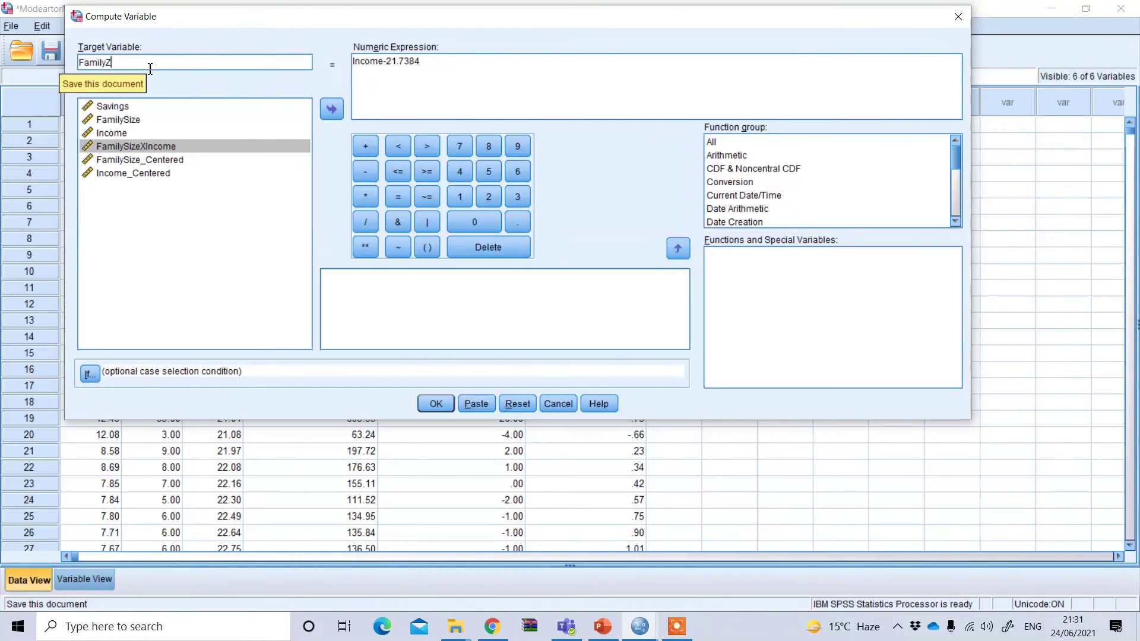
{"action": "type", "text": "SizeX"}
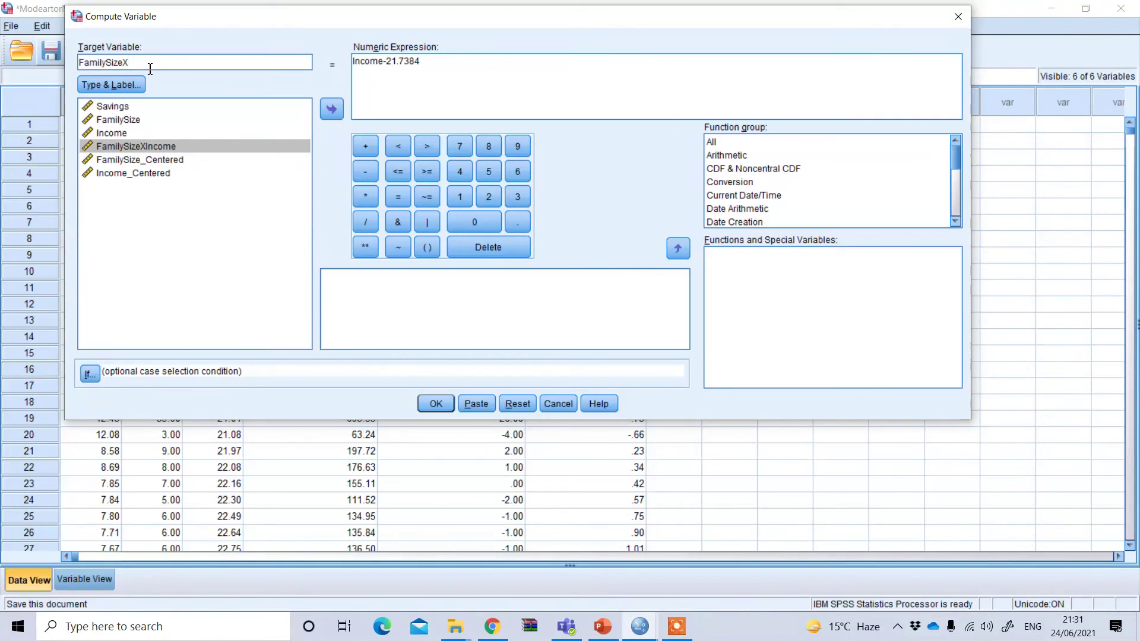
{"action": "type", "text": "Income_Centered"}
Replace the numeric expression with FamilySize_Centered*Income_Centered and compute the FamilySizeXIncome_Centered variable.
{"action": "triple_click", "coordinate": [440, 62]}
{"action": "key", "text": "BackSpace"}
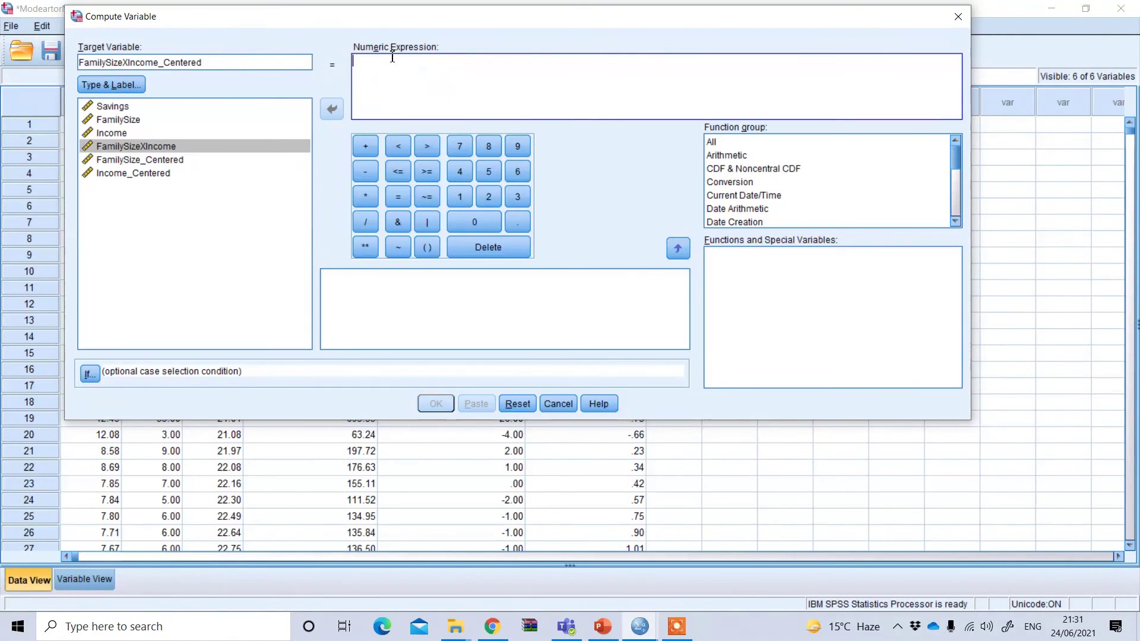
{"action": "left_click", "coordinate": [178, 160]}
{"action": "left_click", "coordinate": [332, 110]}
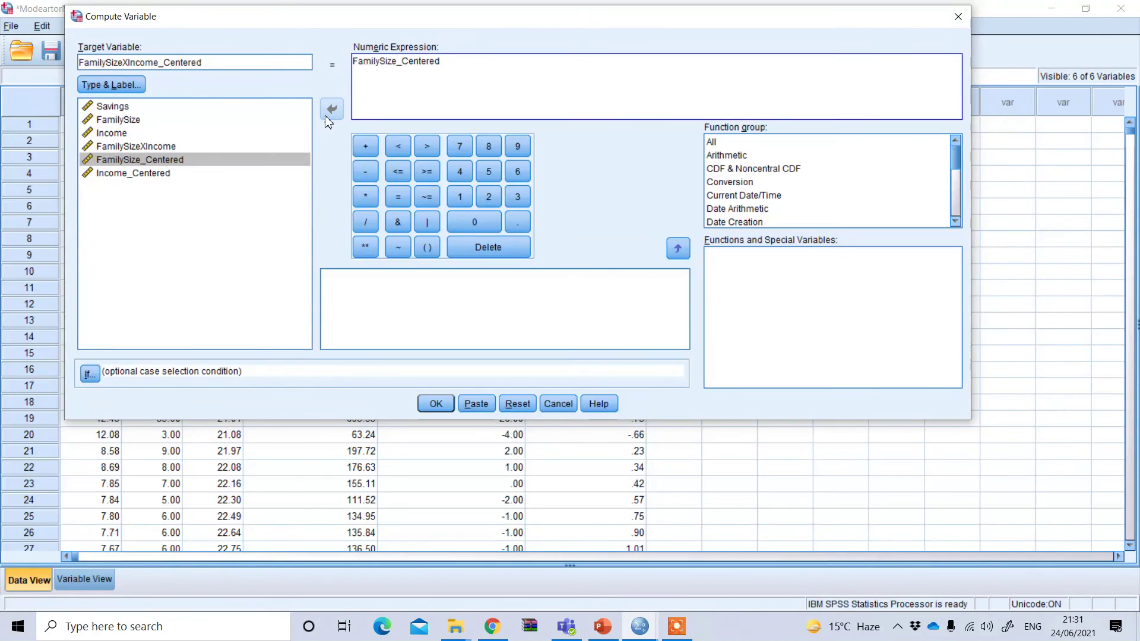
{"action": "type", "text": "*"}
{"action": "left_click", "coordinate": [141, 173]}
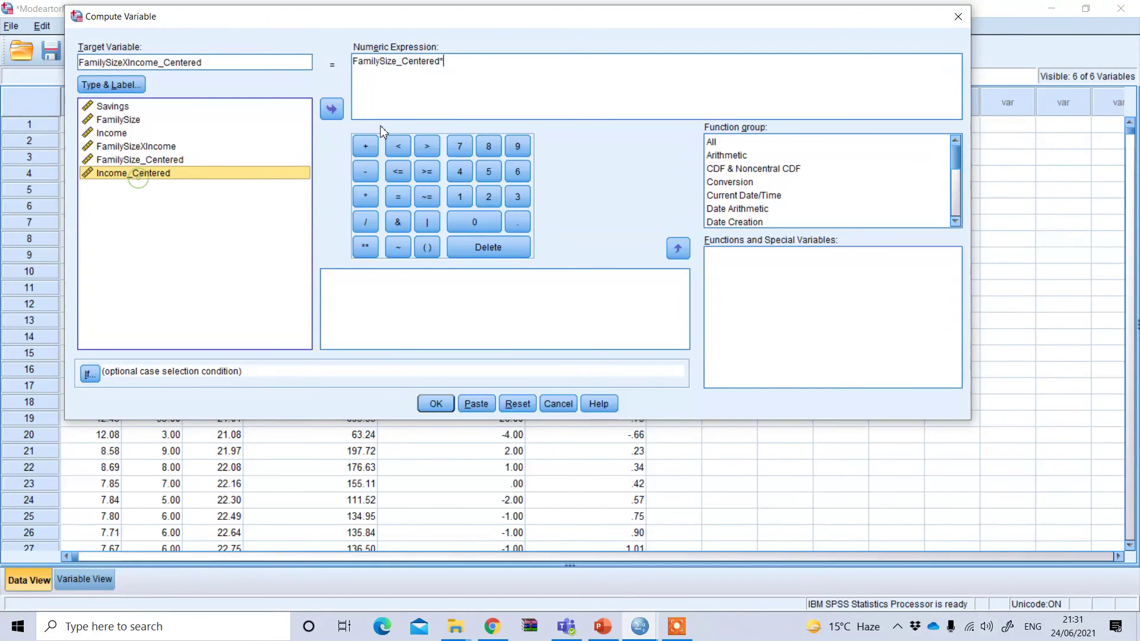
{"action": "left_click", "coordinate": [331, 109]}
{"action": "left_click", "coordinate": [440, 404]}
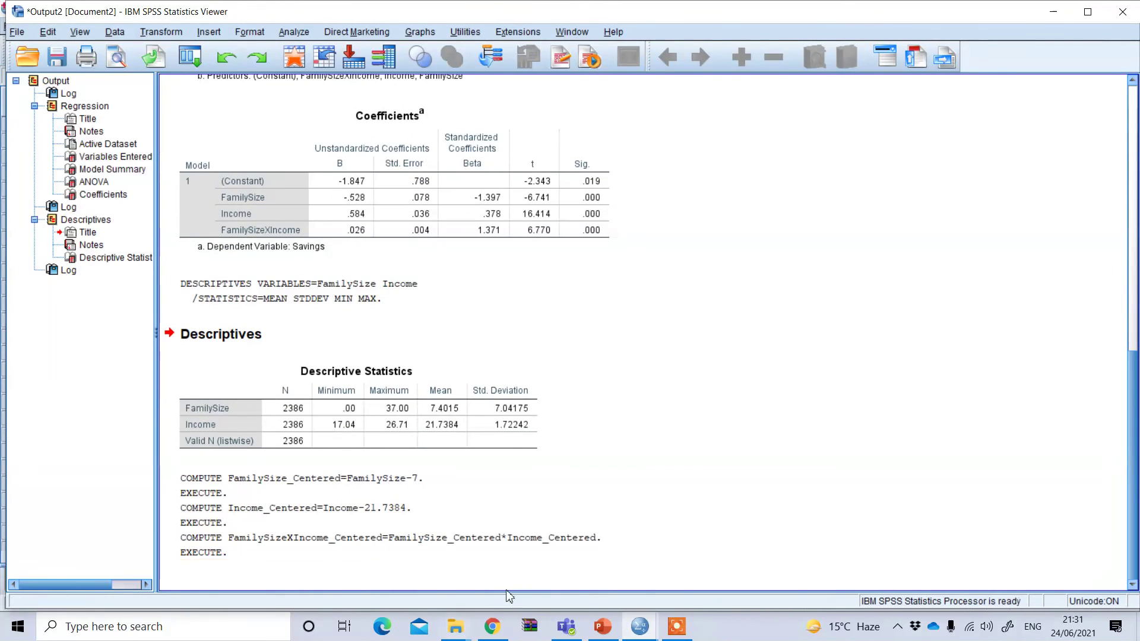
Return to the data editor, start a linear regression and reset all of its previous variable settings.
{"action": "mouse_move", "coordinate": [646, 629]}
{"action": "left_click", "coordinate": [530, 539]}
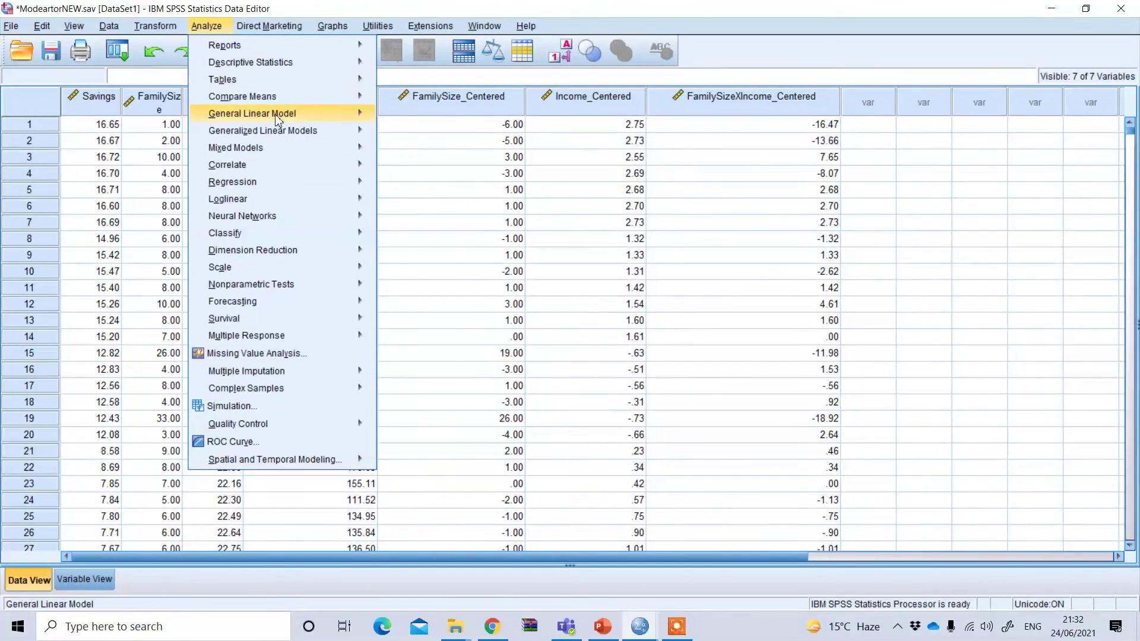
{"action": "mouse_move", "coordinate": [322, 164]}
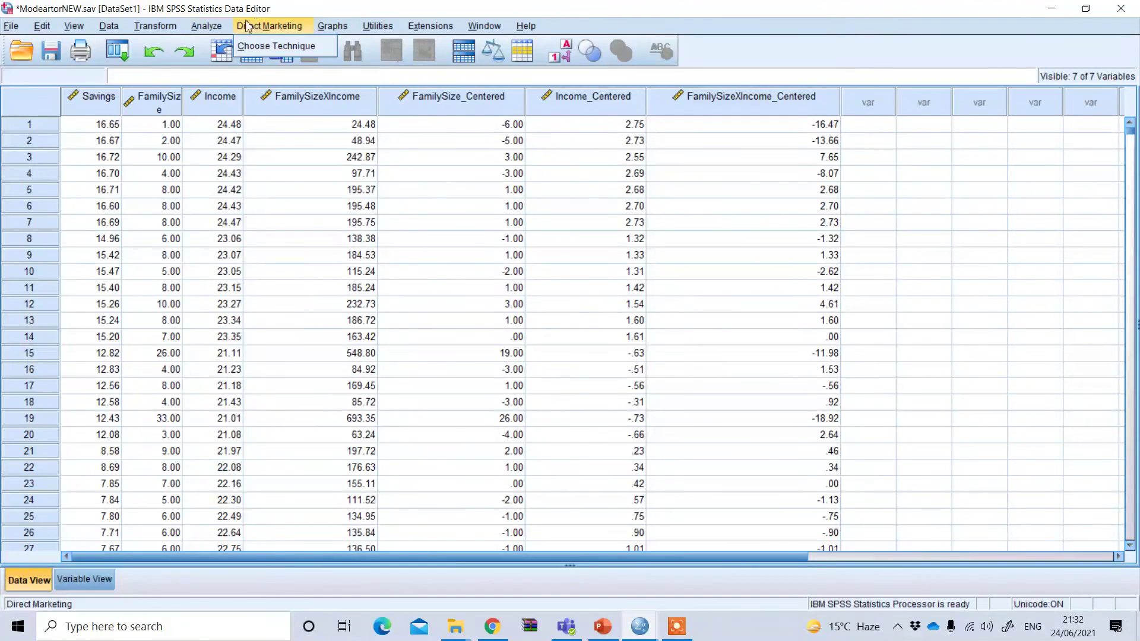
{"action": "mouse_move", "coordinate": [288, 191]}
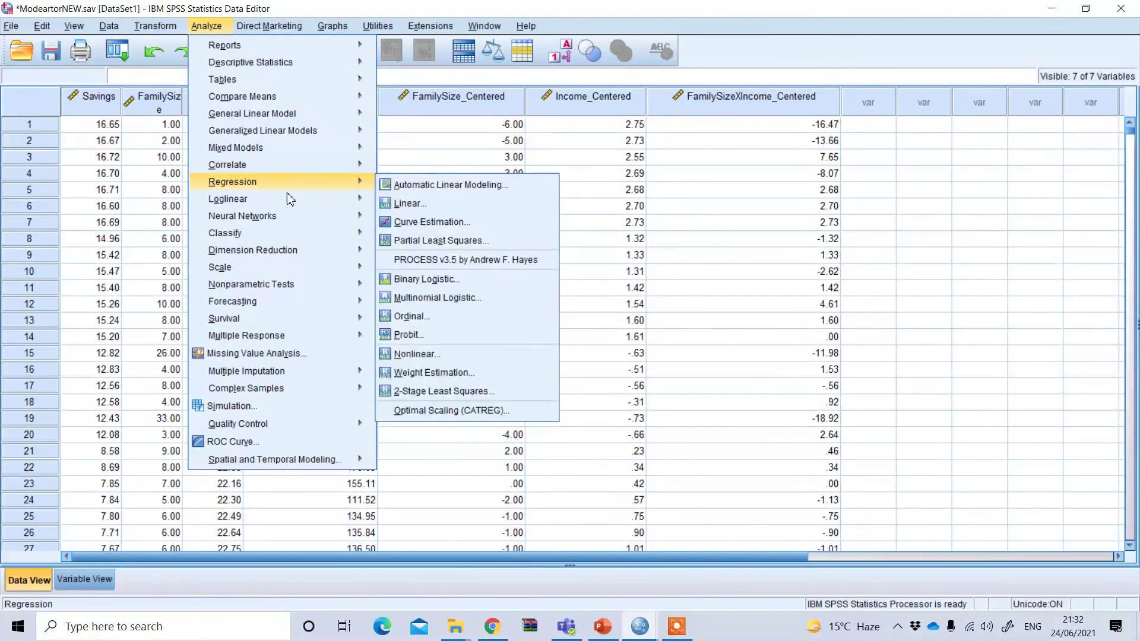
{"action": "left_click", "coordinate": [452, 208]}
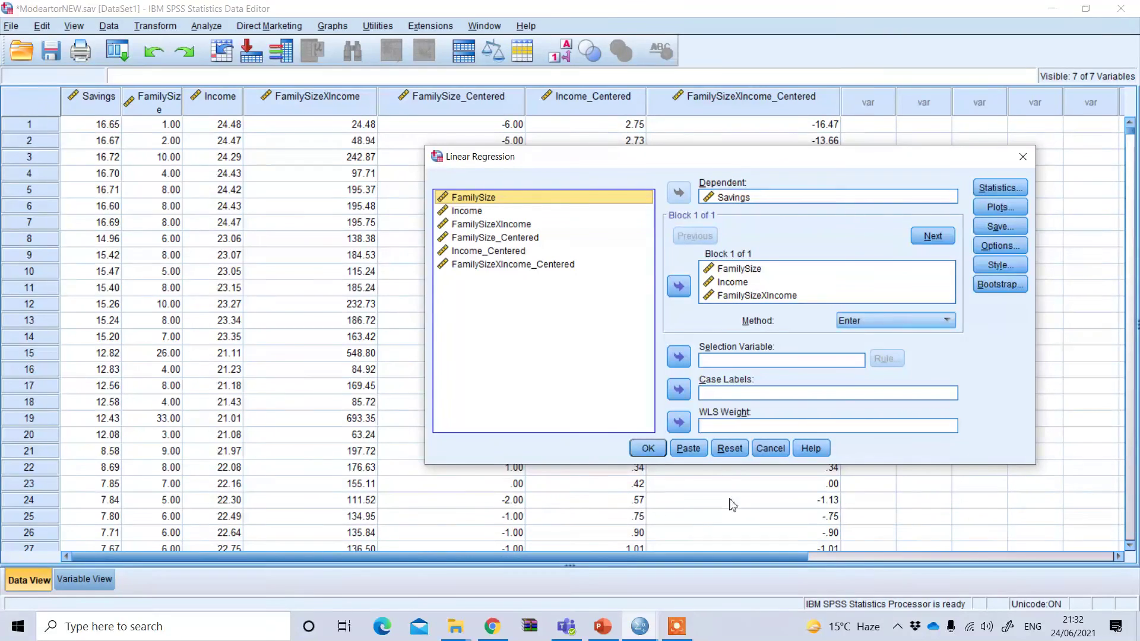
{"action": "left_click", "coordinate": [729, 450]}
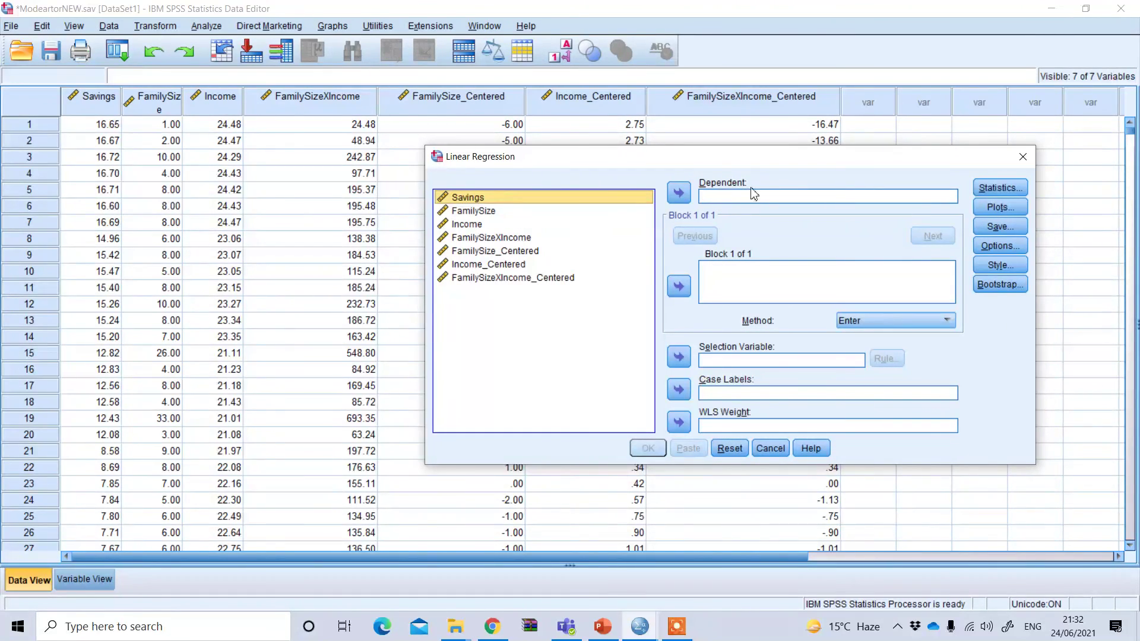
Assign Savings as the dependent variable of the linear regression.
{"action": "left_click", "coordinate": [483, 211]}
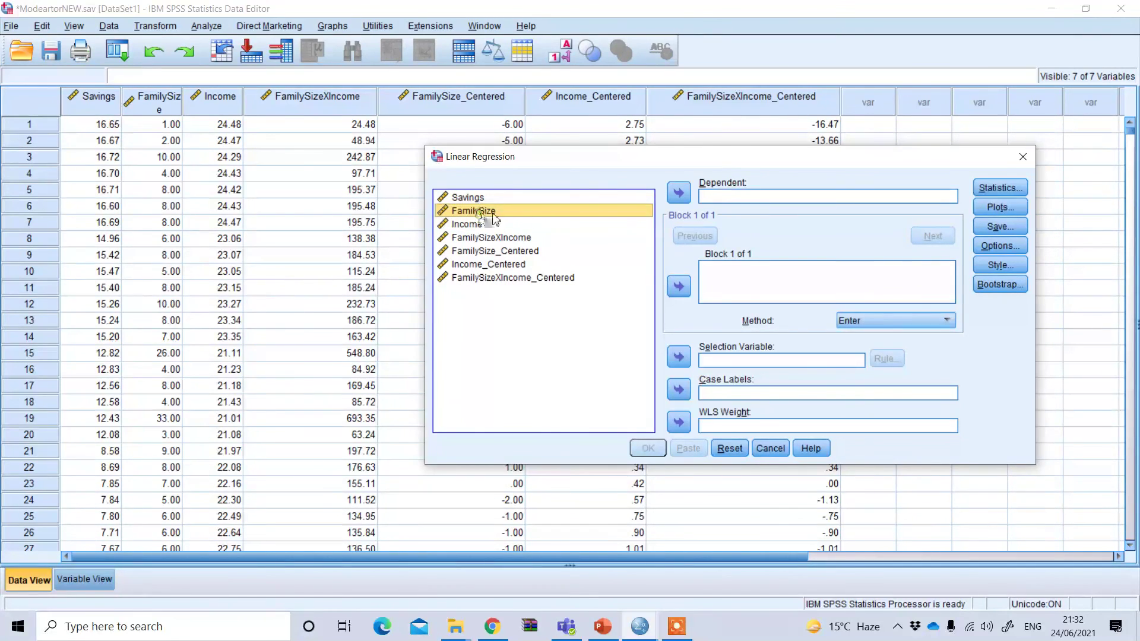
{"action": "left_click", "coordinate": [475, 198]}
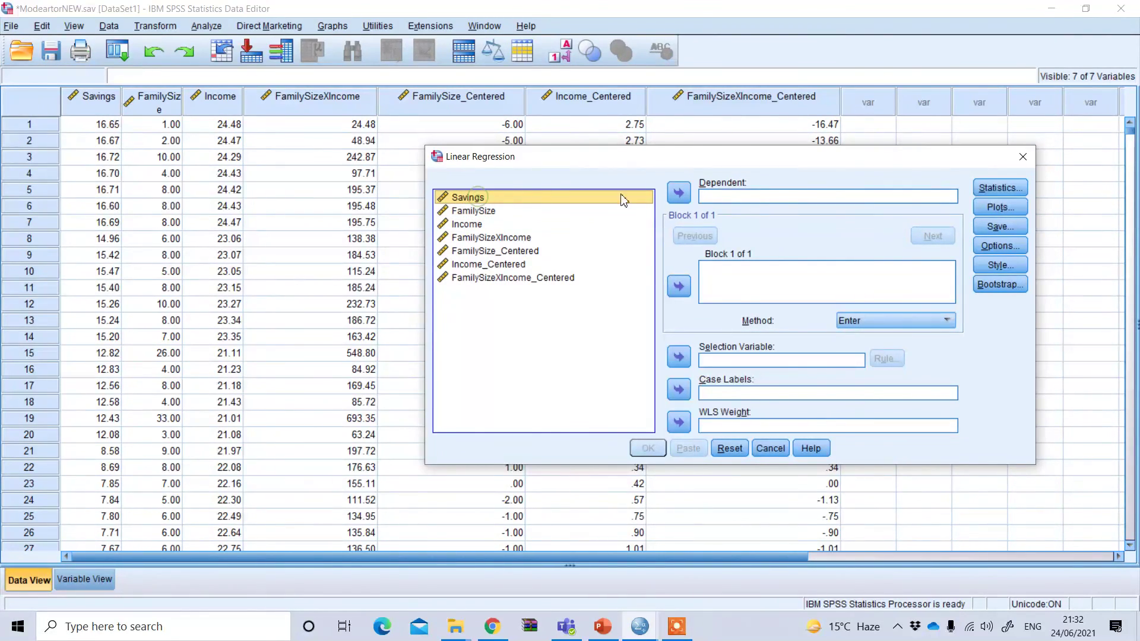
{"action": "left_click", "coordinate": [679, 192]}
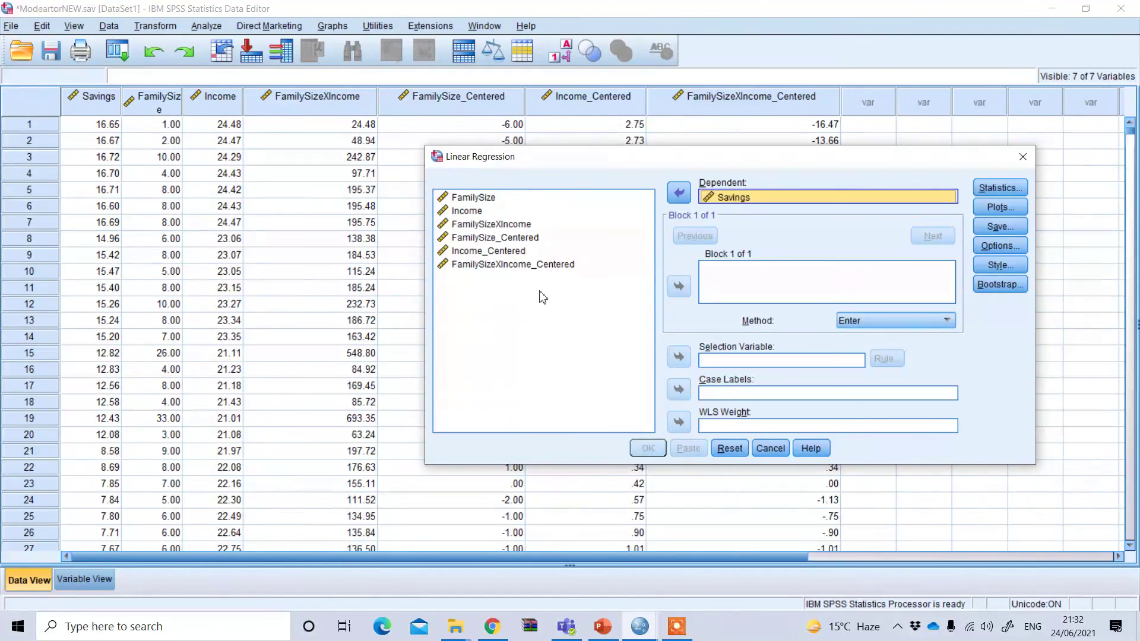
Add FamilySize_Centered, Income_Centered and FamilySizeXIncome_Centered as predictors in the first block and run the regression.
{"action": "left_click", "coordinate": [514, 238]}
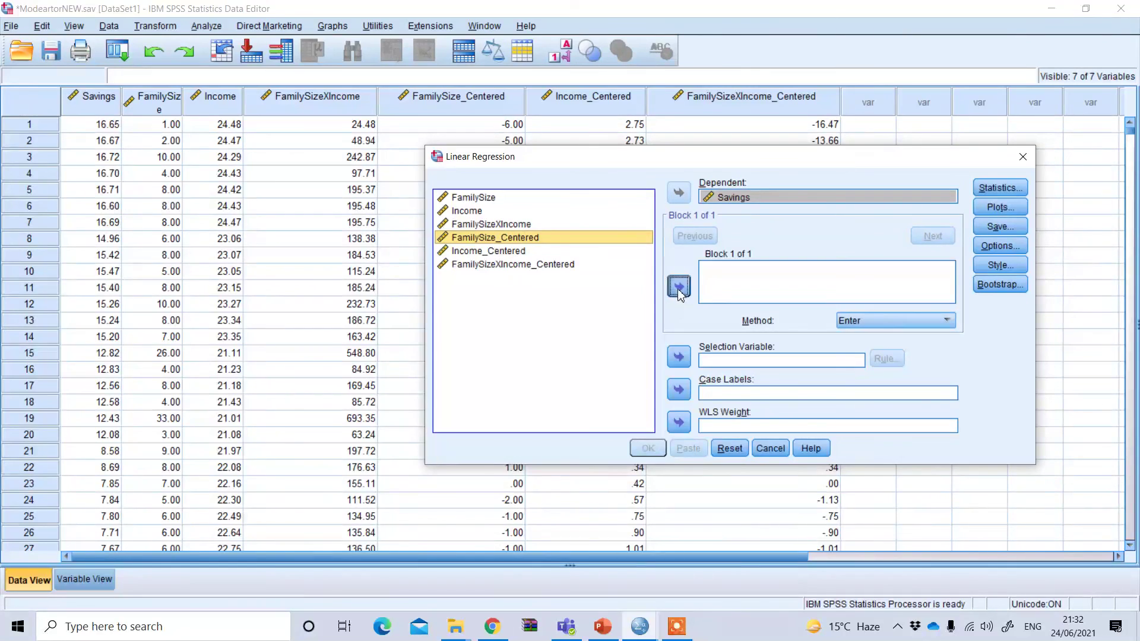
{"action": "left_click", "coordinate": [679, 287]}
{"action": "left_click", "coordinate": [502, 251]}
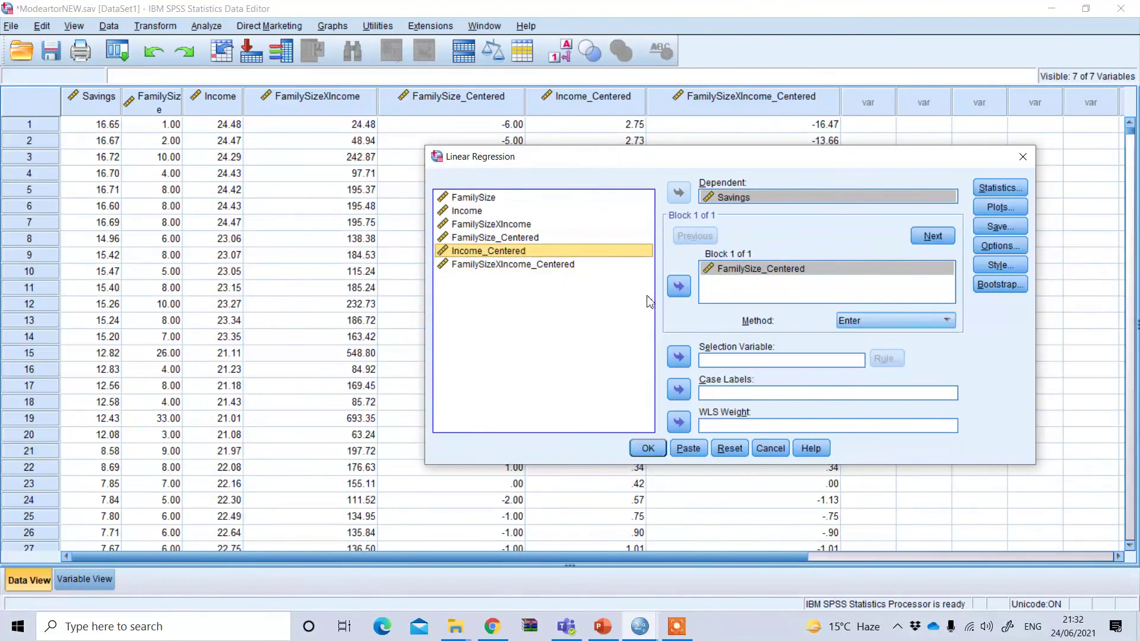
{"action": "left_click", "coordinate": [679, 287]}
{"action": "left_click", "coordinate": [509, 265]}
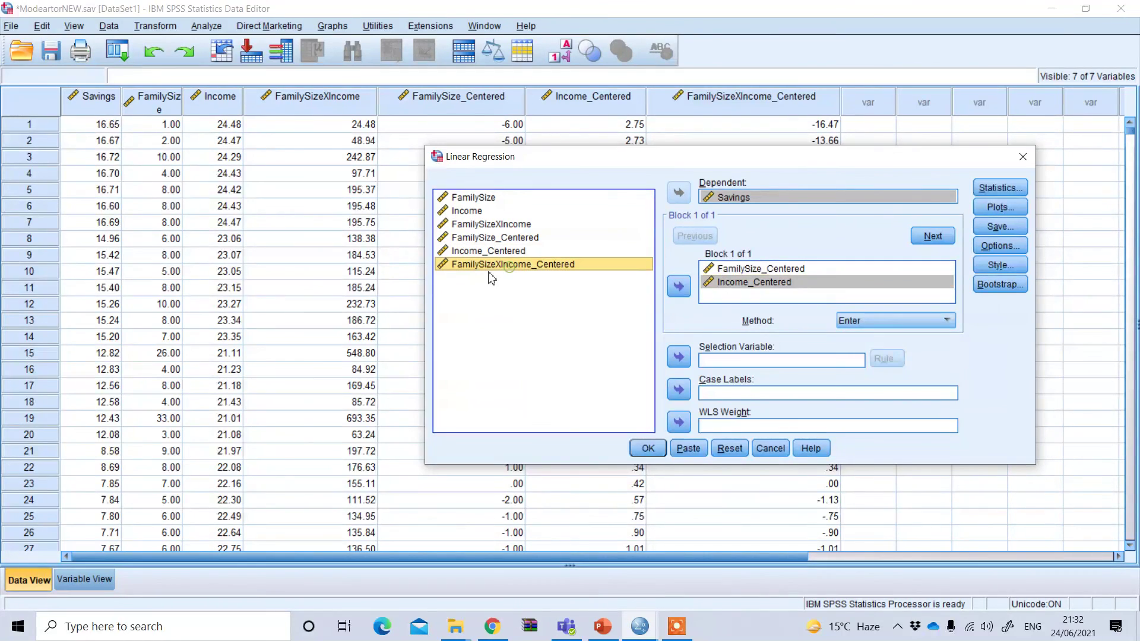
{"action": "left_click", "coordinate": [679, 286]}
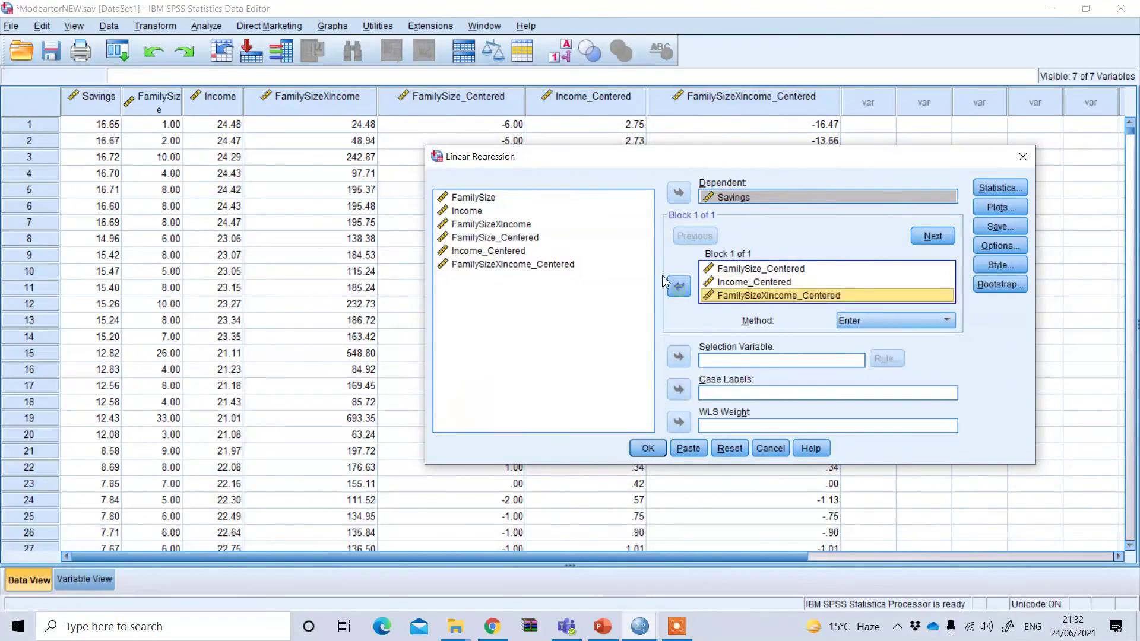
{"action": "left_click", "coordinate": [647, 448]}
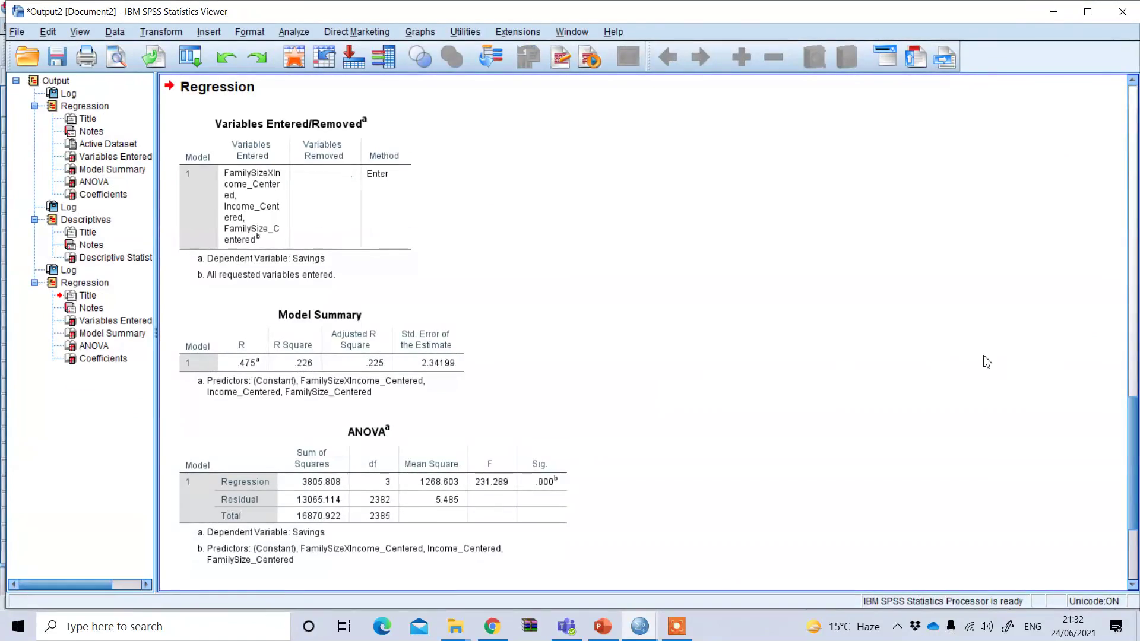
Examine the Coefficients table of the centered regression, especially the interaction term, and the Model Summary above it.
{"action": "scroll", "coordinate": [1131, 475], "scroll_direction": "down", "scroll_amount": 3}
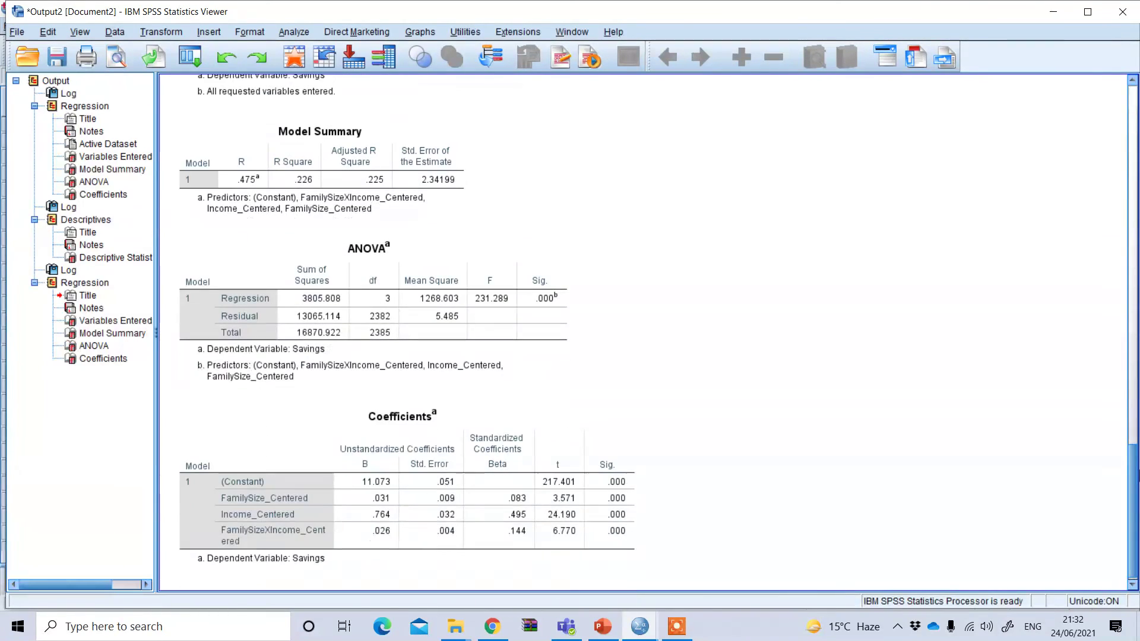
{"action": "scroll", "coordinate": [1134, 475], "scroll_direction": "down", "scroll_amount": 1}
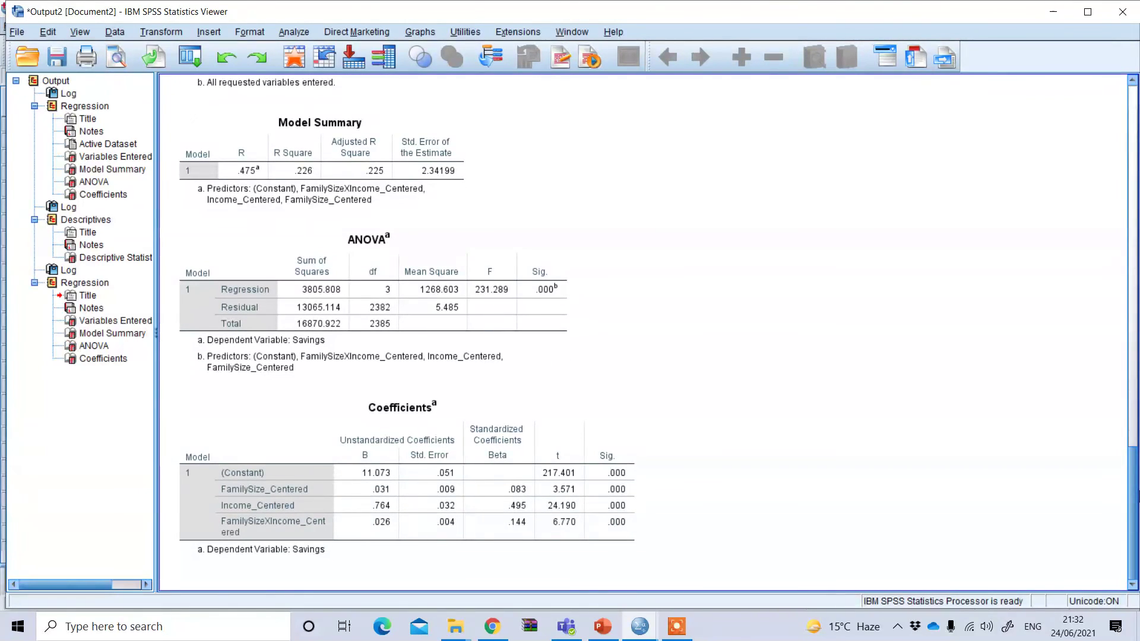
{"action": "left_click", "coordinate": [634, 556]}
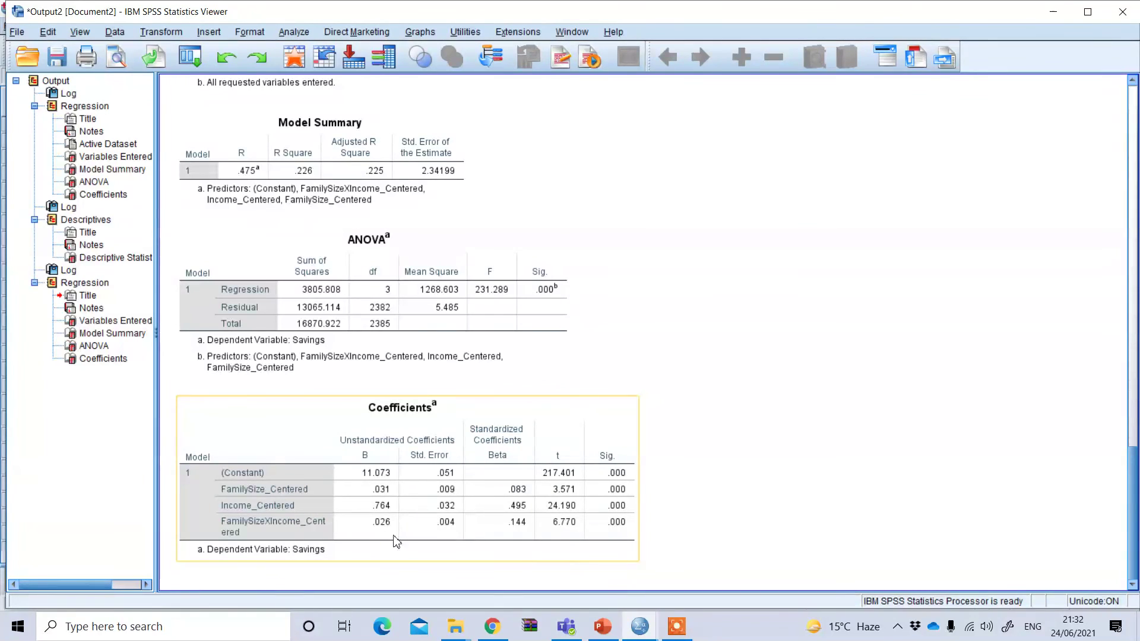
{"action": "left_click", "coordinate": [657, 541]}
{"action": "left_click", "coordinate": [250, 533]}
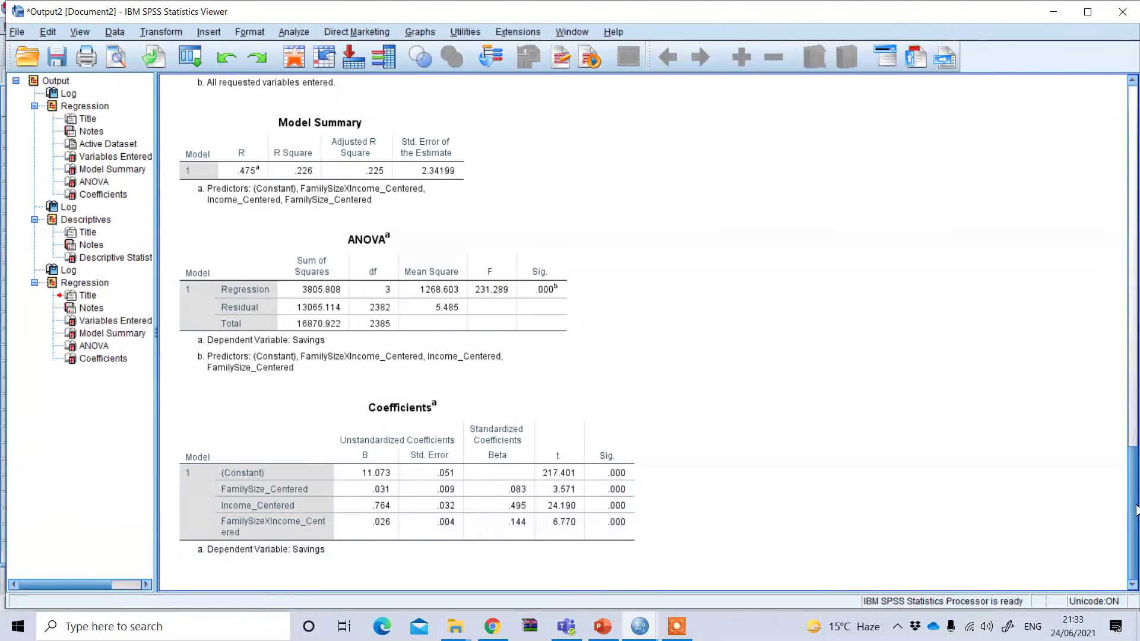
{"action": "scroll", "coordinate": [1134, 517], "scroll_direction": "up", "scroll_amount": 1}
{"action": "left_click_drag", "start_coordinate": [1135, 516], "coordinate": [1135, 448]}
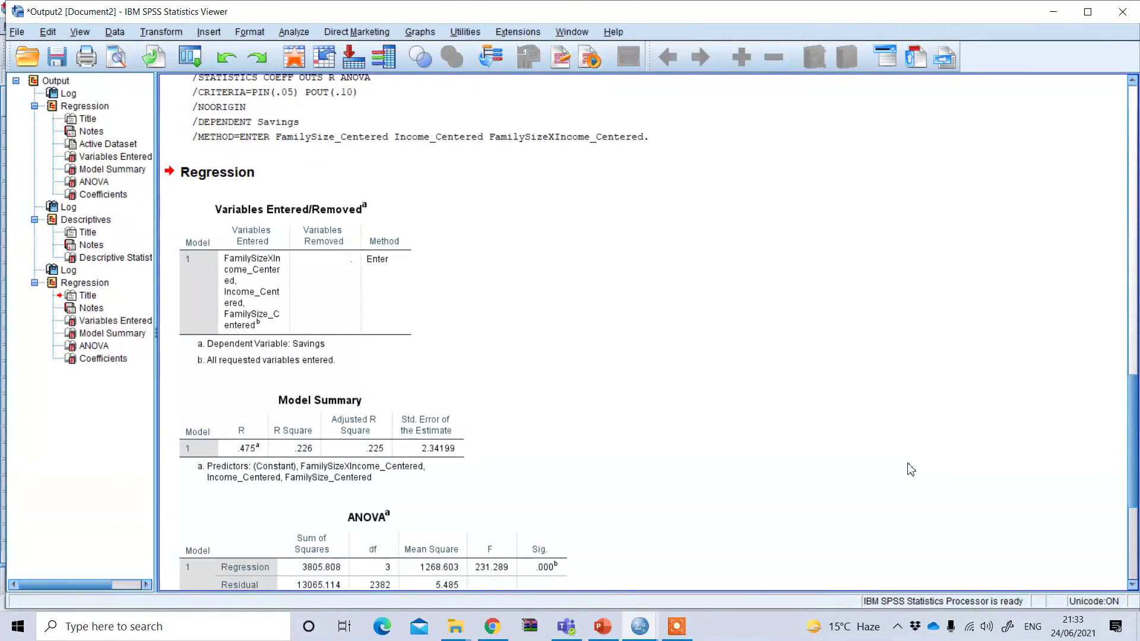